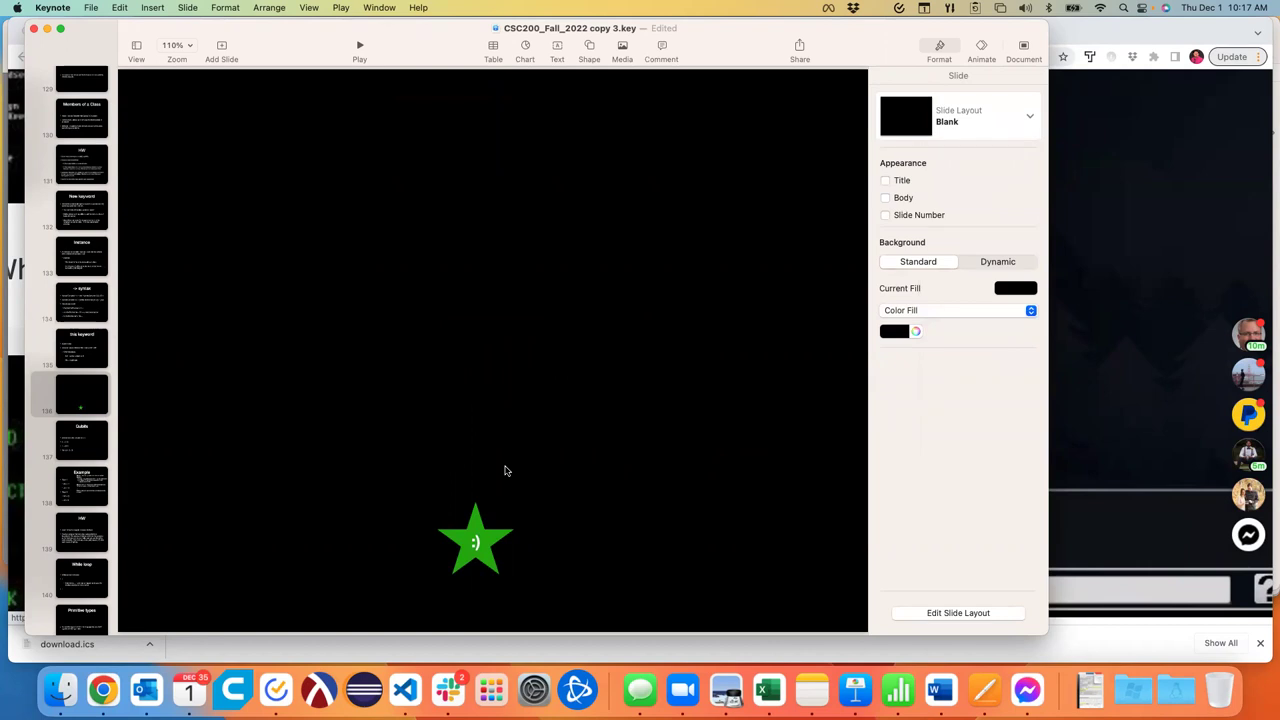
Insert a square above the green star, enlarge it to about 148 by 145 pt and give it the magenta shape style
{"action": "left_click", "coordinate": [585, 53]}
{"action": "left_click", "coordinate": [592, 155]}
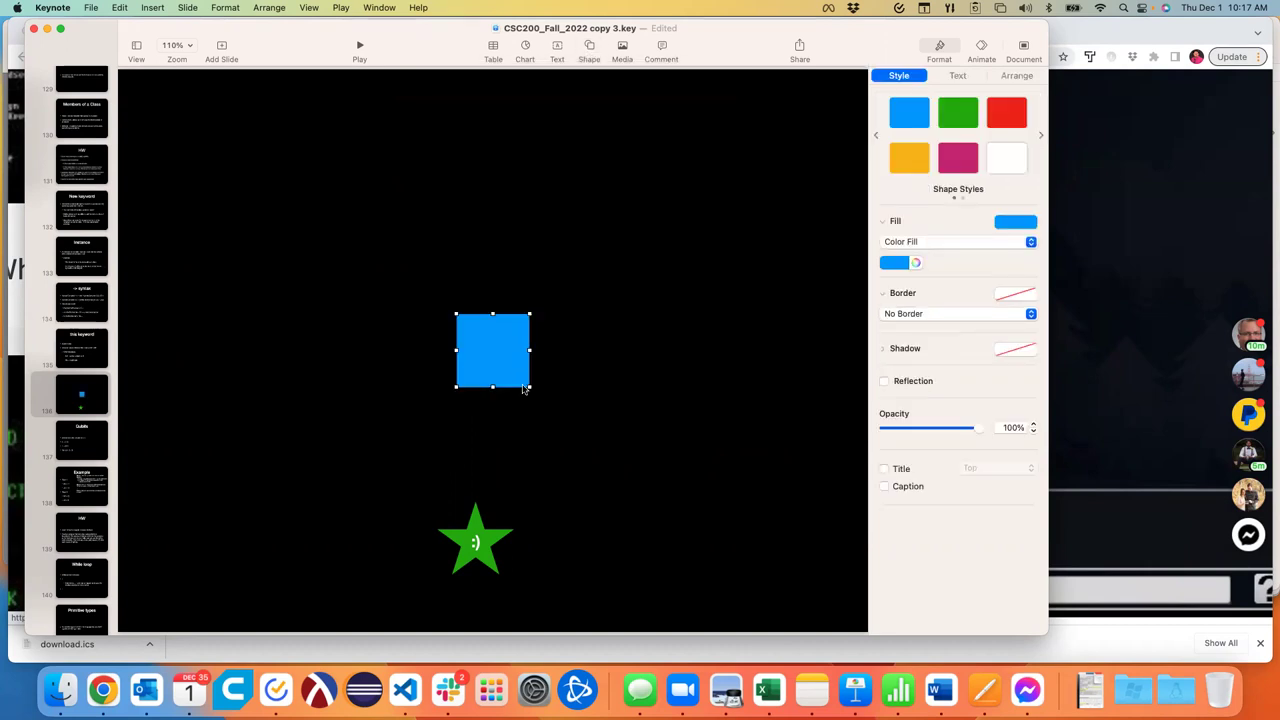
{"action": "left_click_drag", "start_coordinate": [528, 388], "coordinate": [565, 420]}
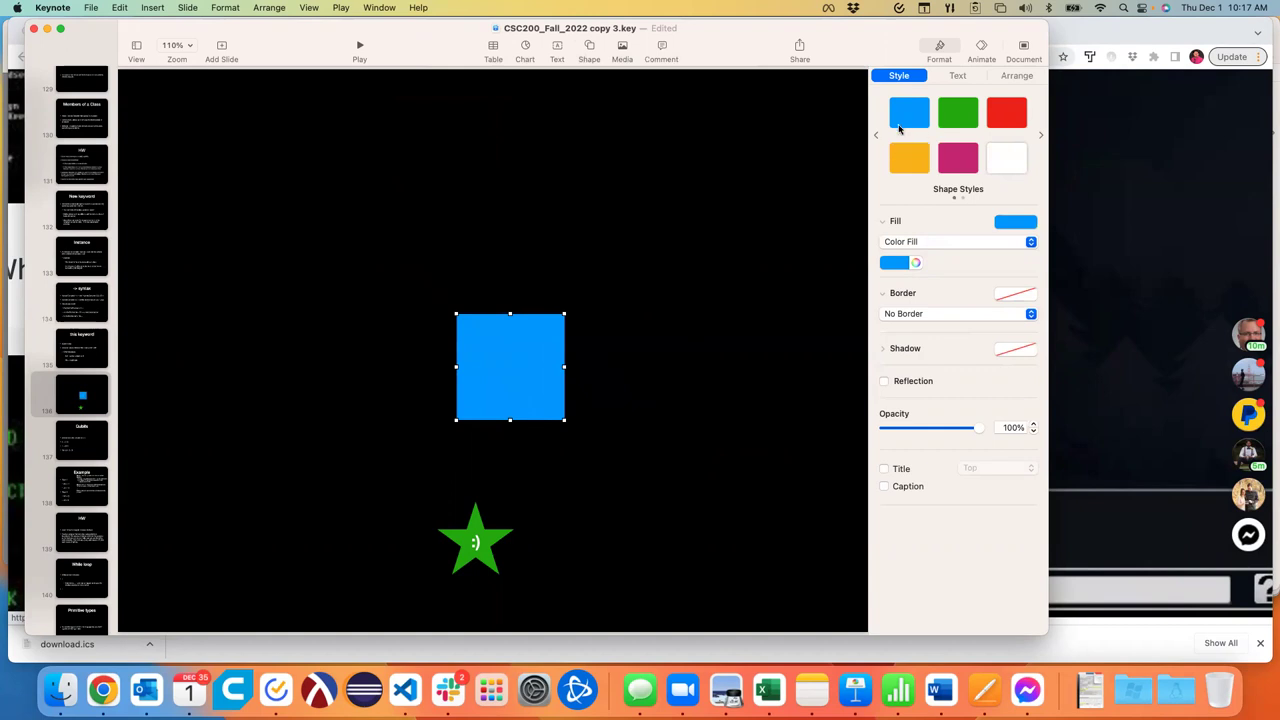
{"action": "left_click", "coordinate": [946, 166]}
Arrange copies of the magenta square as a U-shaped map: three in a row, one above the left end and two above the right end
{"action": "left_click_drag", "start_coordinate": [497, 360], "coordinate": [323, 429]}
{"action": "left_click", "coordinate": [252, 323]}
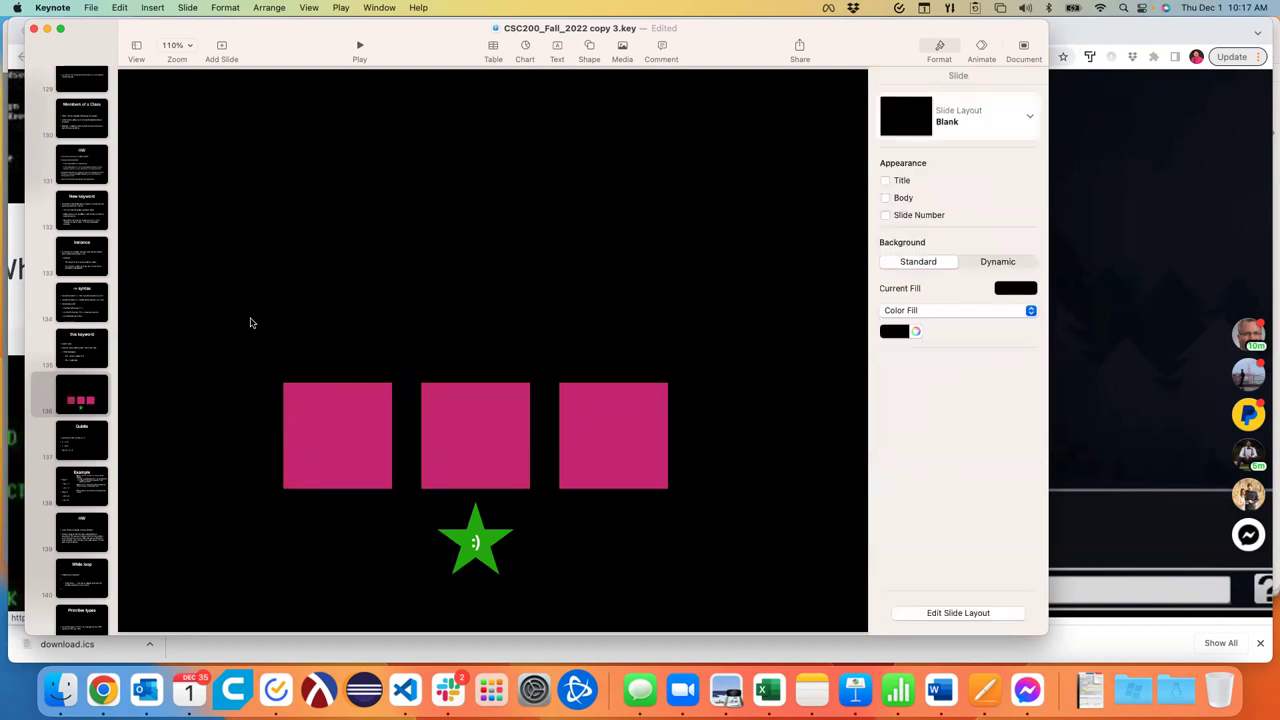
{"action": "left_click_drag", "start_coordinate": [236, 404], "coordinate": [380, 436]}
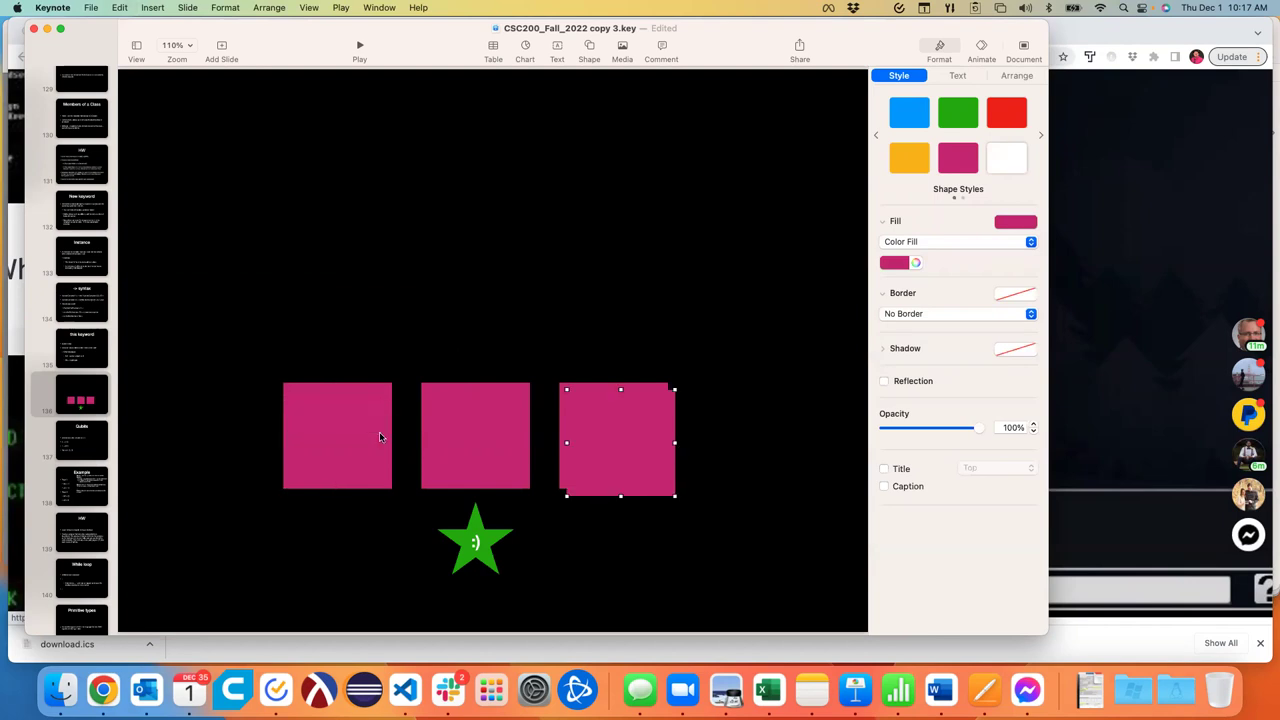
{"action": "left_click_drag", "start_coordinate": [635, 405], "coordinate": [627, 273]}
{"action": "left_click_drag", "start_coordinate": [615, 430], "coordinate": [341, 309]}
{"action": "key", "text": "super+v"}
{"action": "left_click_drag", "start_coordinate": [610, 461], "coordinate": [607, 210]}
{"action": "left_click", "coordinate": [726, 284]}
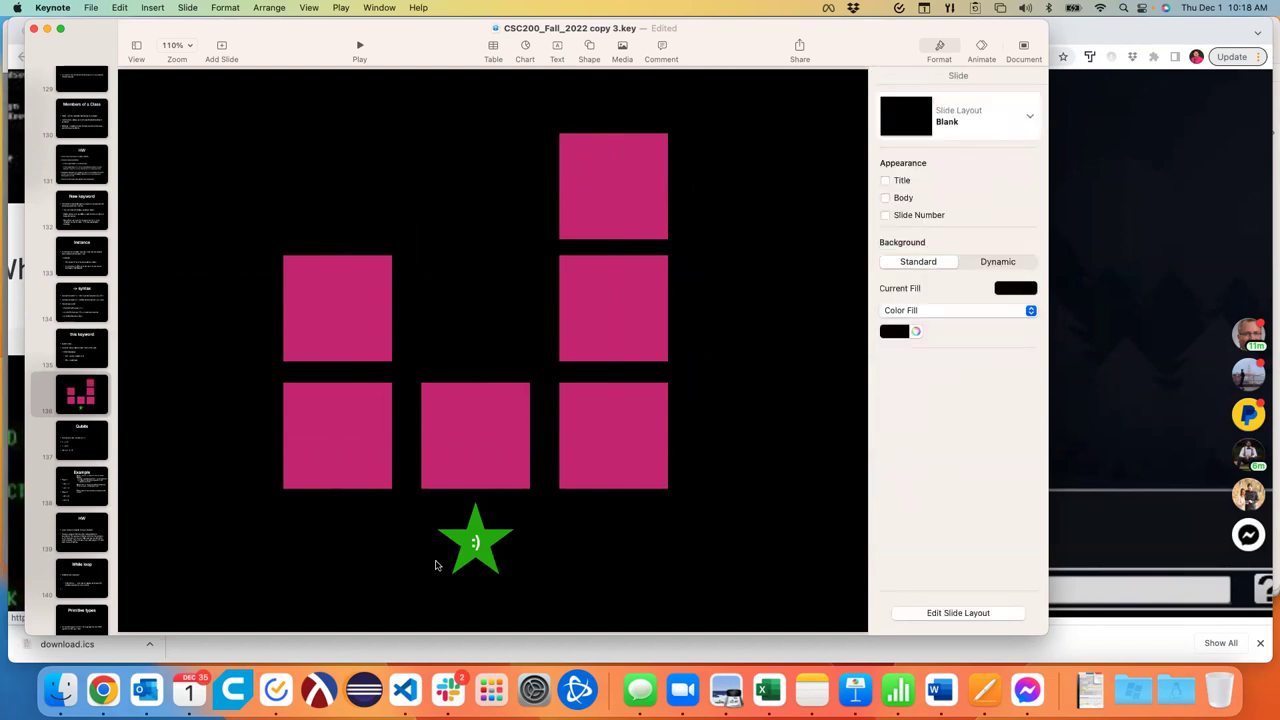
Move the green smiley star onto the middle square of the lowest row and bring it to the front
{"action": "left_click", "coordinate": [474, 544]}
{"action": "left_click_drag", "start_coordinate": [471, 541], "coordinate": [471, 446]}
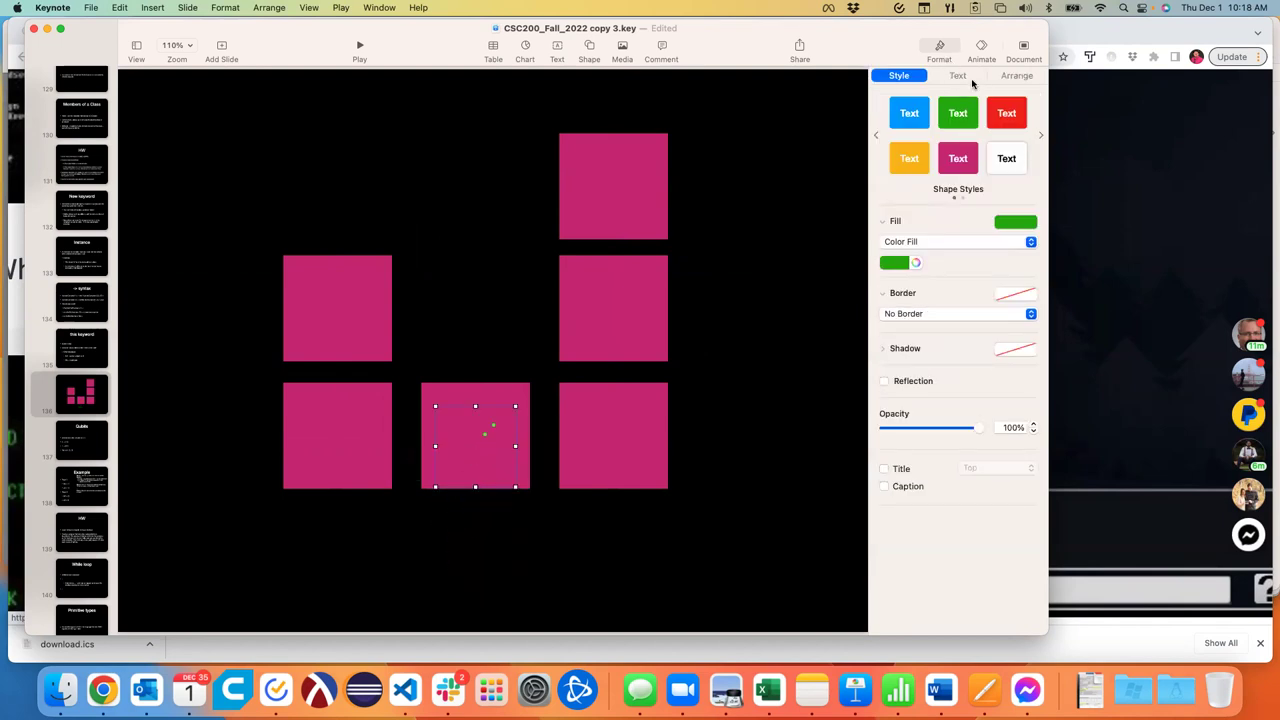
{"action": "left_click", "coordinate": [1008, 76]}
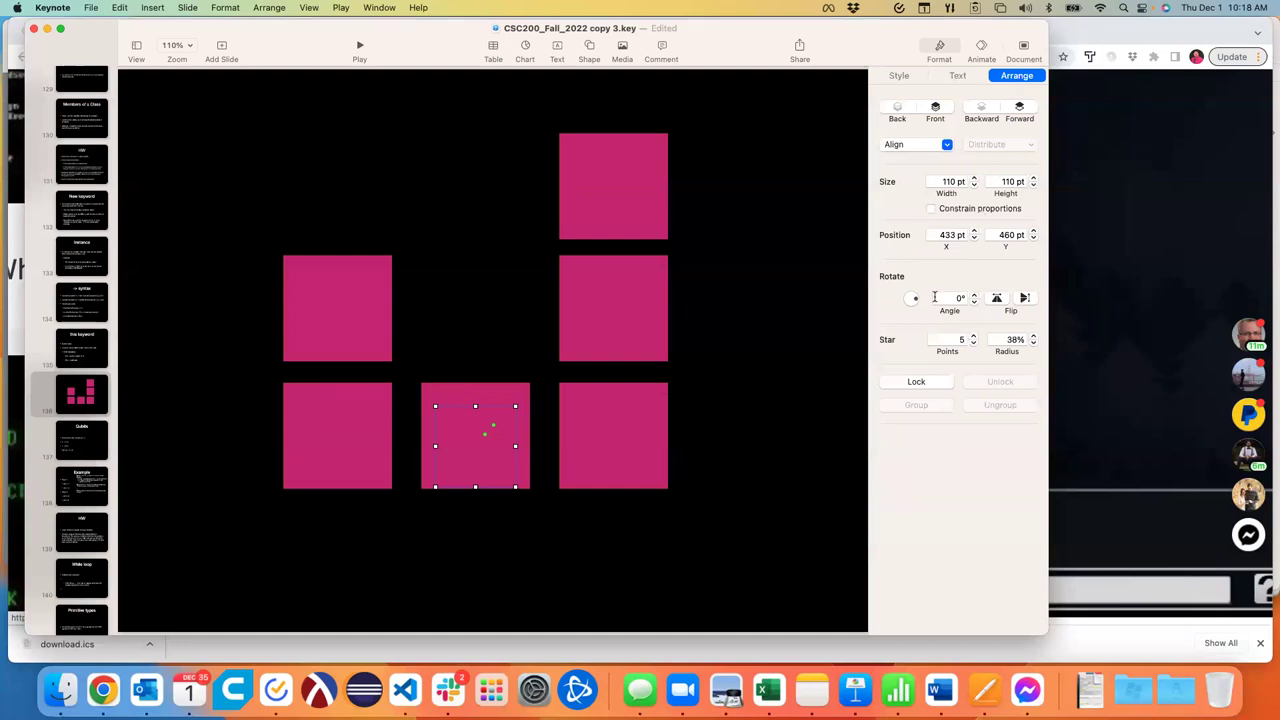
{"action": "left_click", "coordinate": [935, 108]}
{"action": "left_click", "coordinate": [750, 395]}
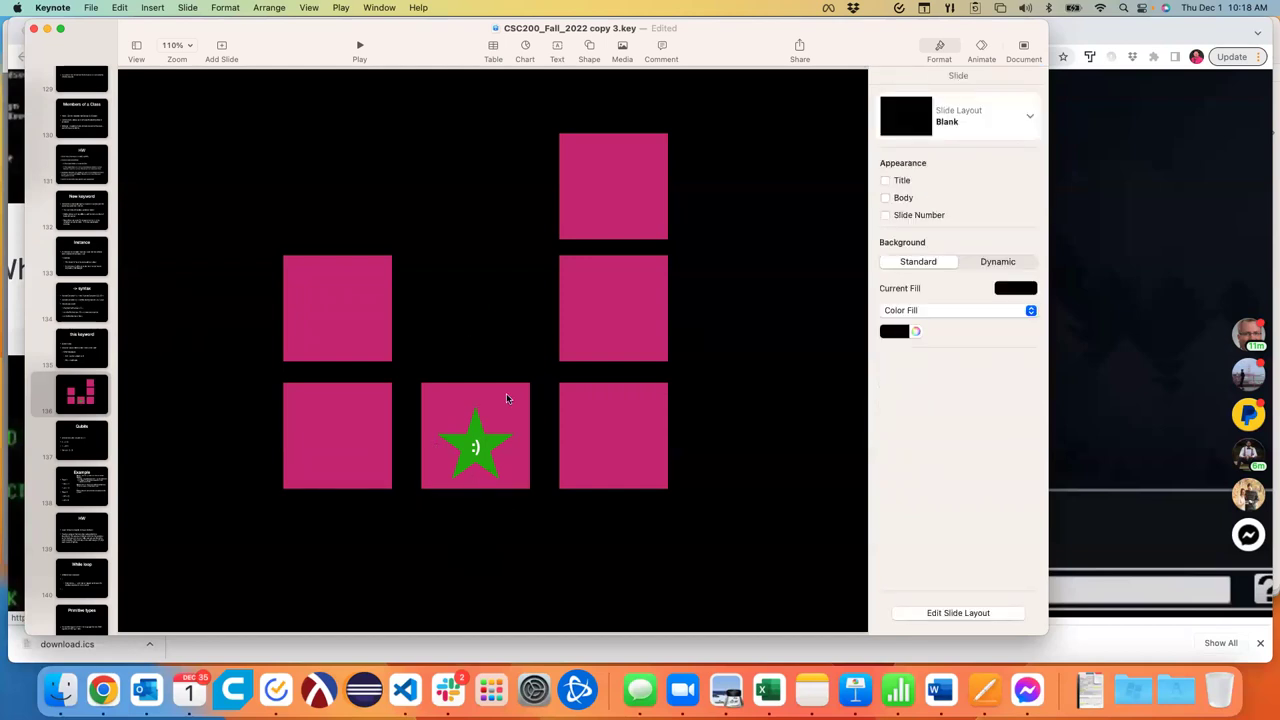
{"action": "left_click", "coordinate": [627, 170]}
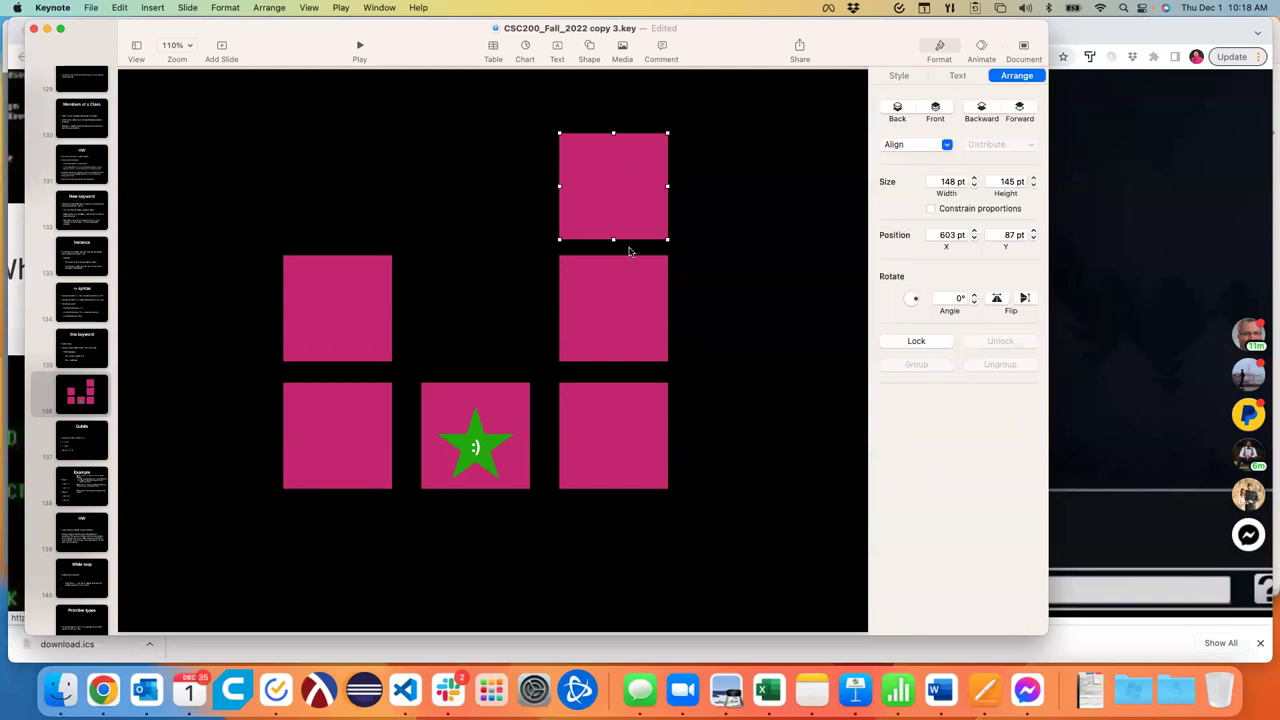
{"action": "left_click", "coordinate": [622, 314]}
{"action": "left_click", "coordinate": [629, 421]}
{"action": "left_click", "coordinate": [325, 428]}
{"action": "left_click", "coordinate": [335, 335]}
Add a Title & Bullets slide after the room map slide and title it "MUD Objects"
{"action": "left_click", "coordinate": [90, 402]}
{"action": "left_click", "coordinate": [226, 55]}
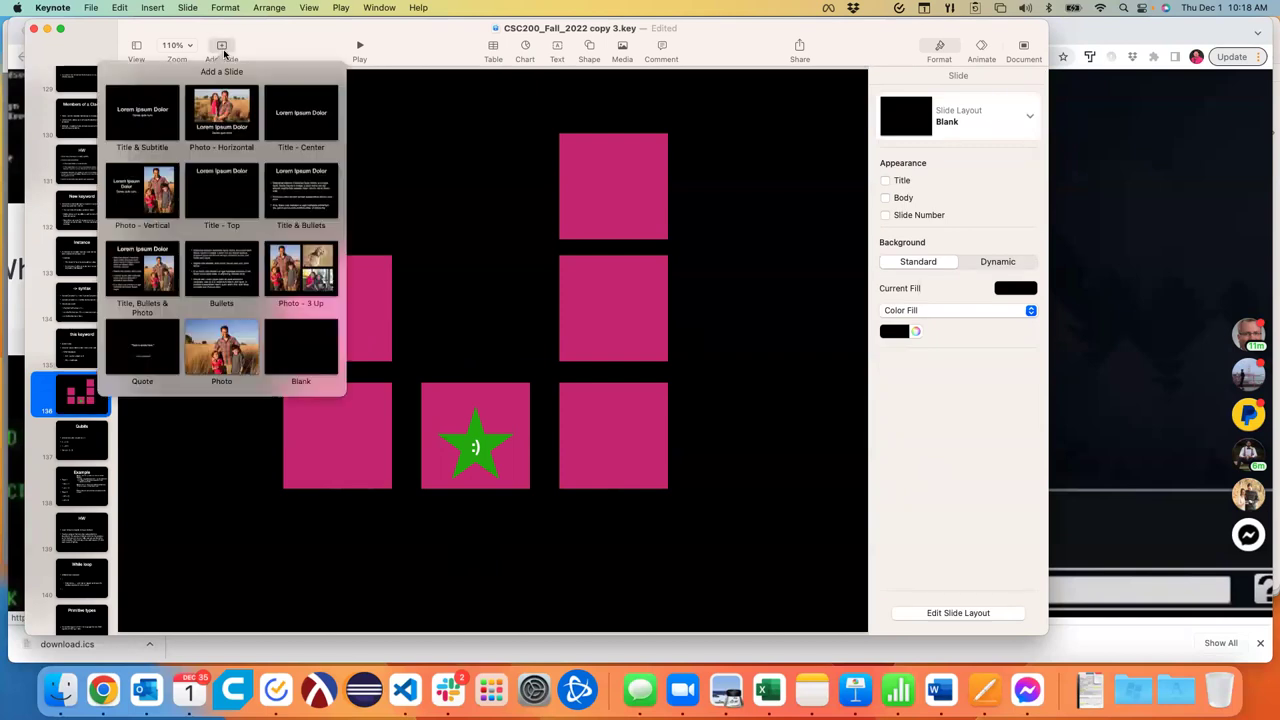
{"action": "left_click", "coordinate": [277, 178]}
{"action": "double_click", "coordinate": [476, 108]}
{"action": "type", "text": "MUD Objects"}
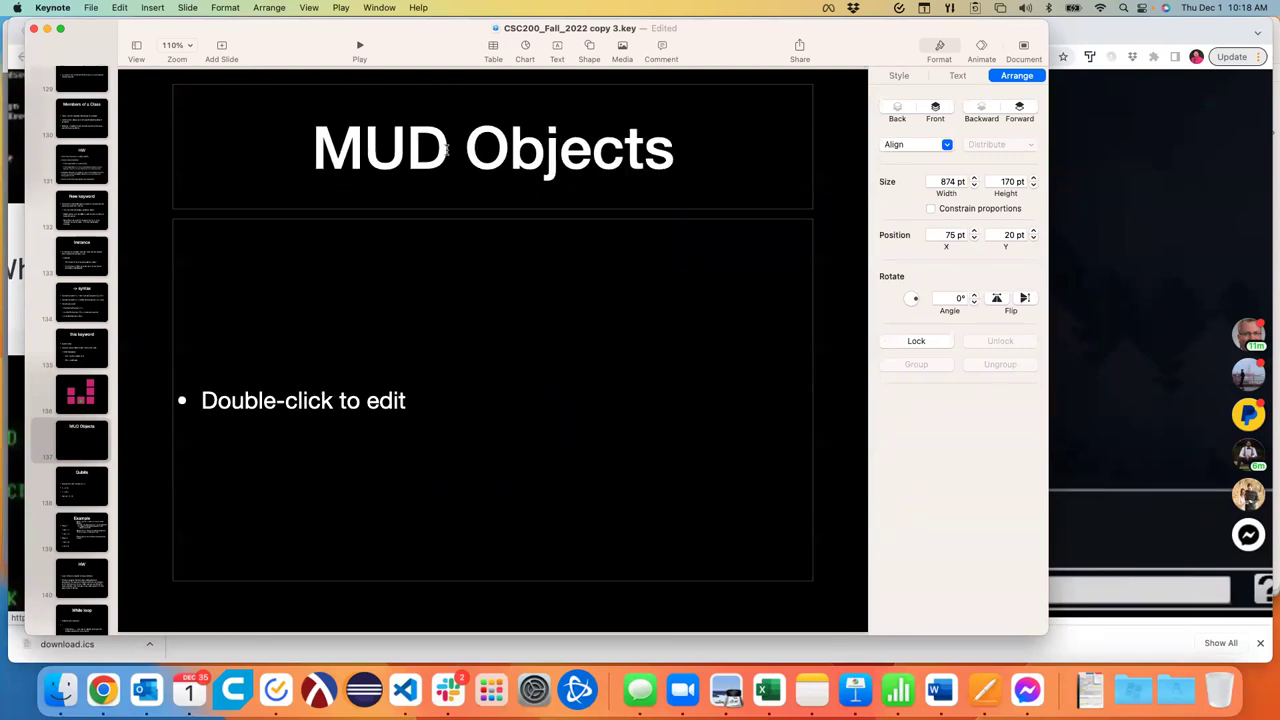
{"action": "double_click", "coordinate": [380, 405]}
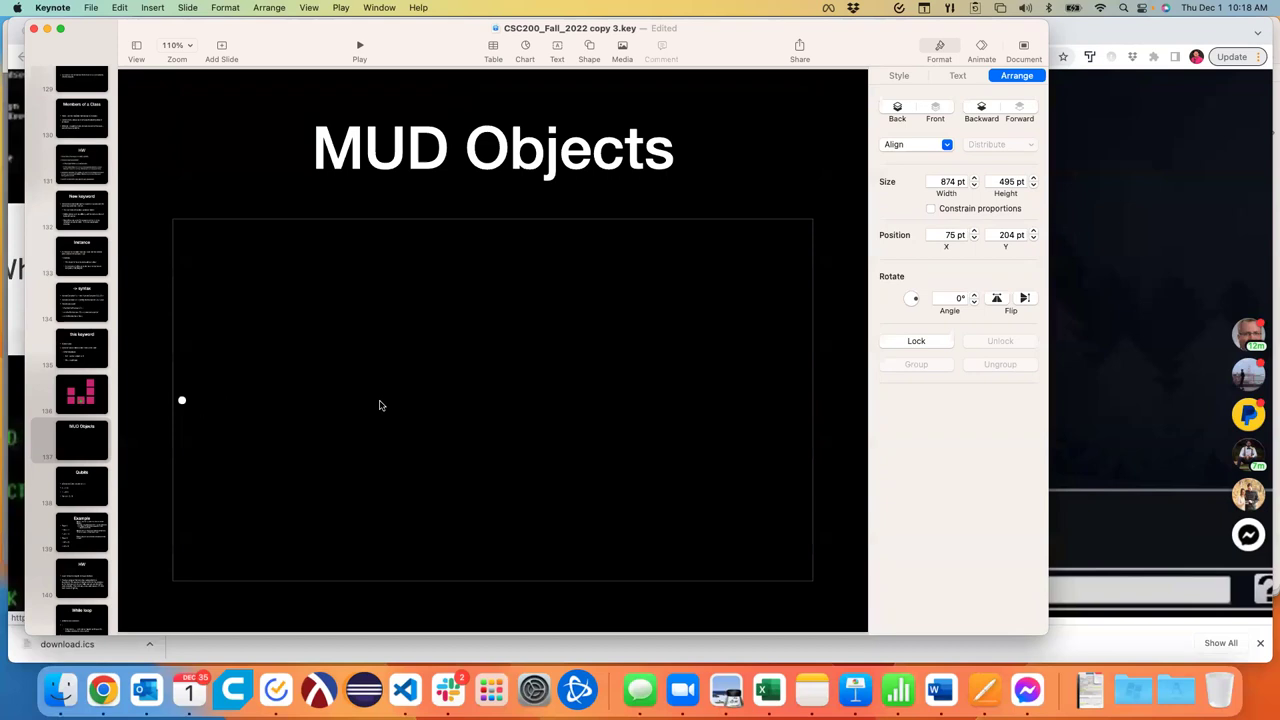
Insert a diamond shape on the room map slide and give it the orange-yellow shape style
{"action": "left_click", "coordinate": [88, 395]}
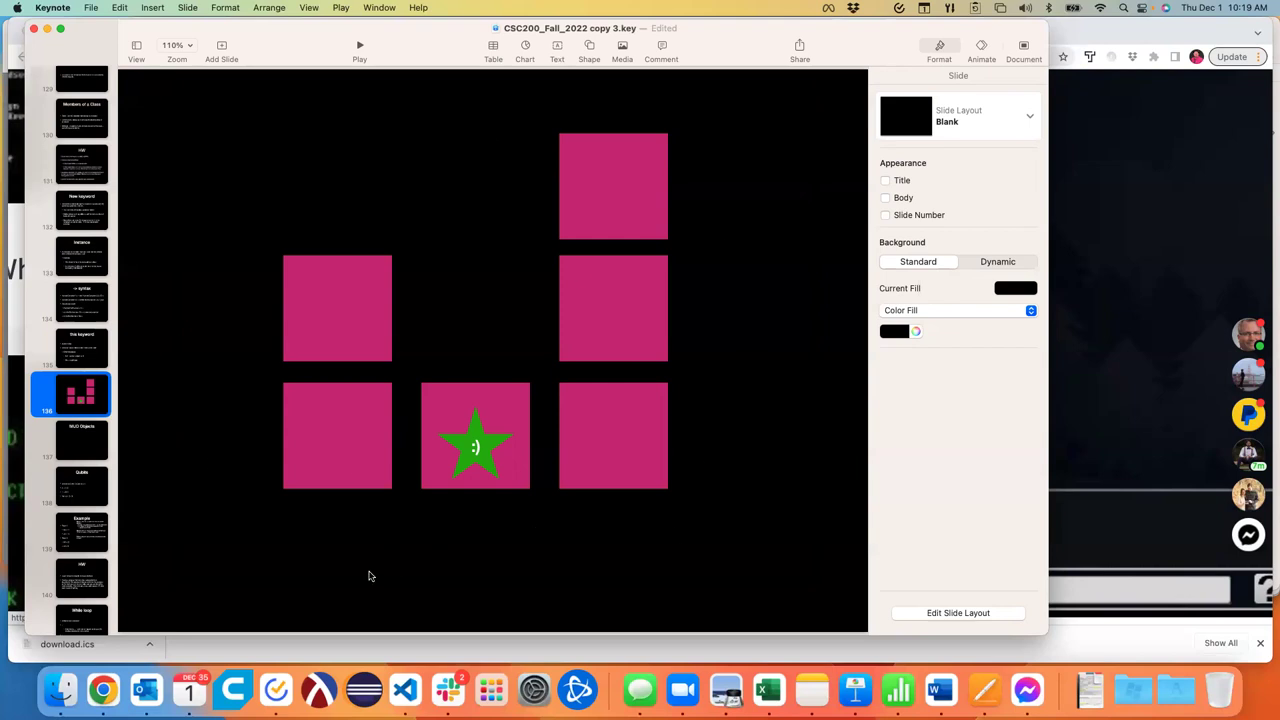
{"action": "left_click", "coordinate": [352, 452]}
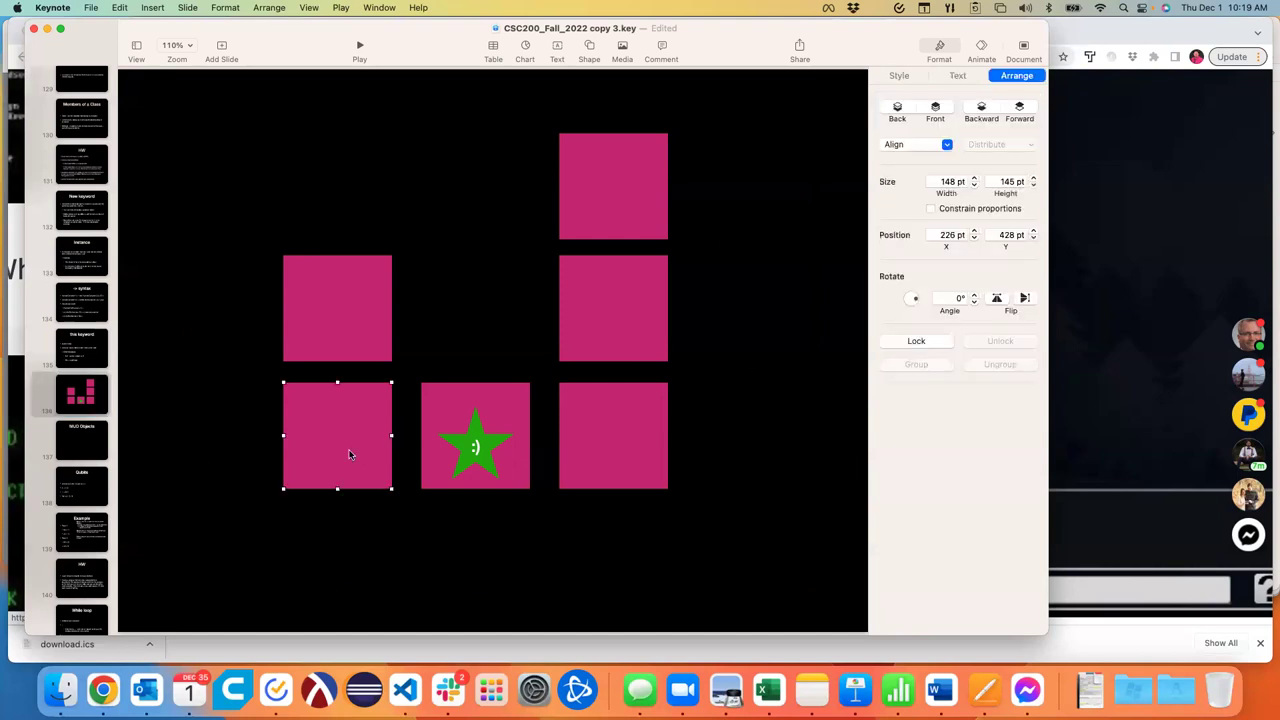
{"action": "left_click", "coordinate": [468, 463]}
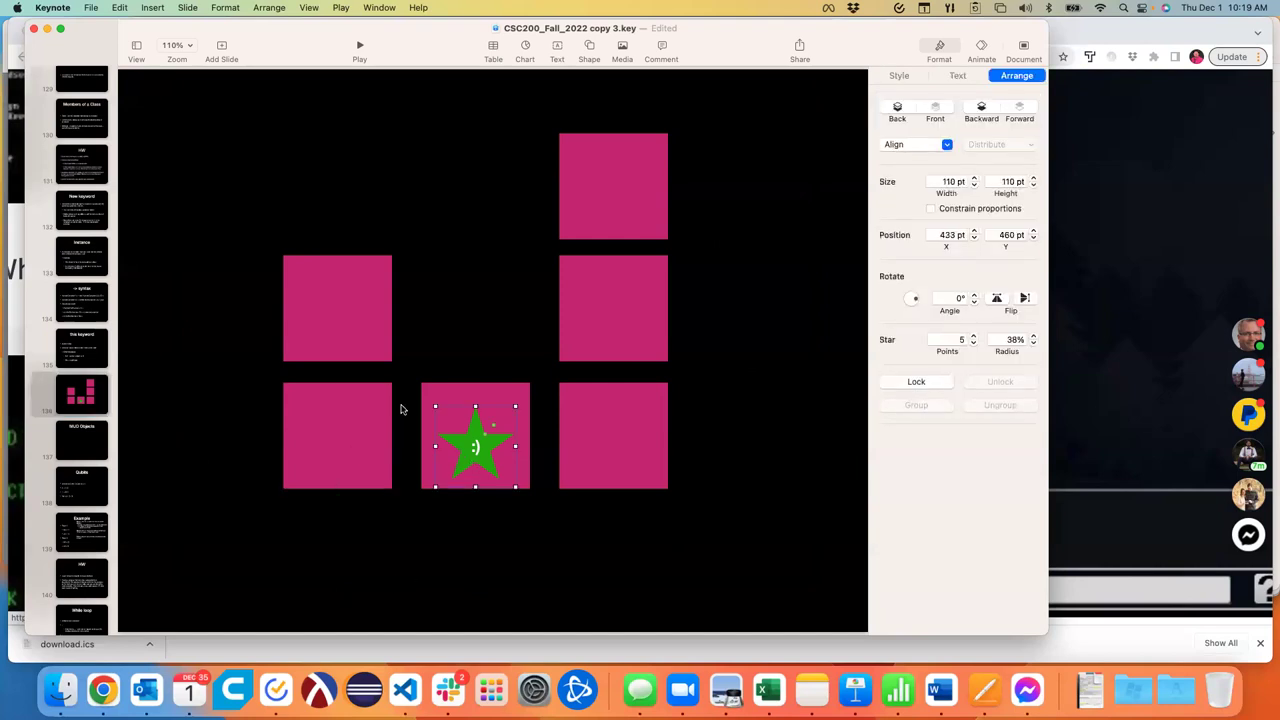
{"action": "left_click", "coordinate": [591, 48]}
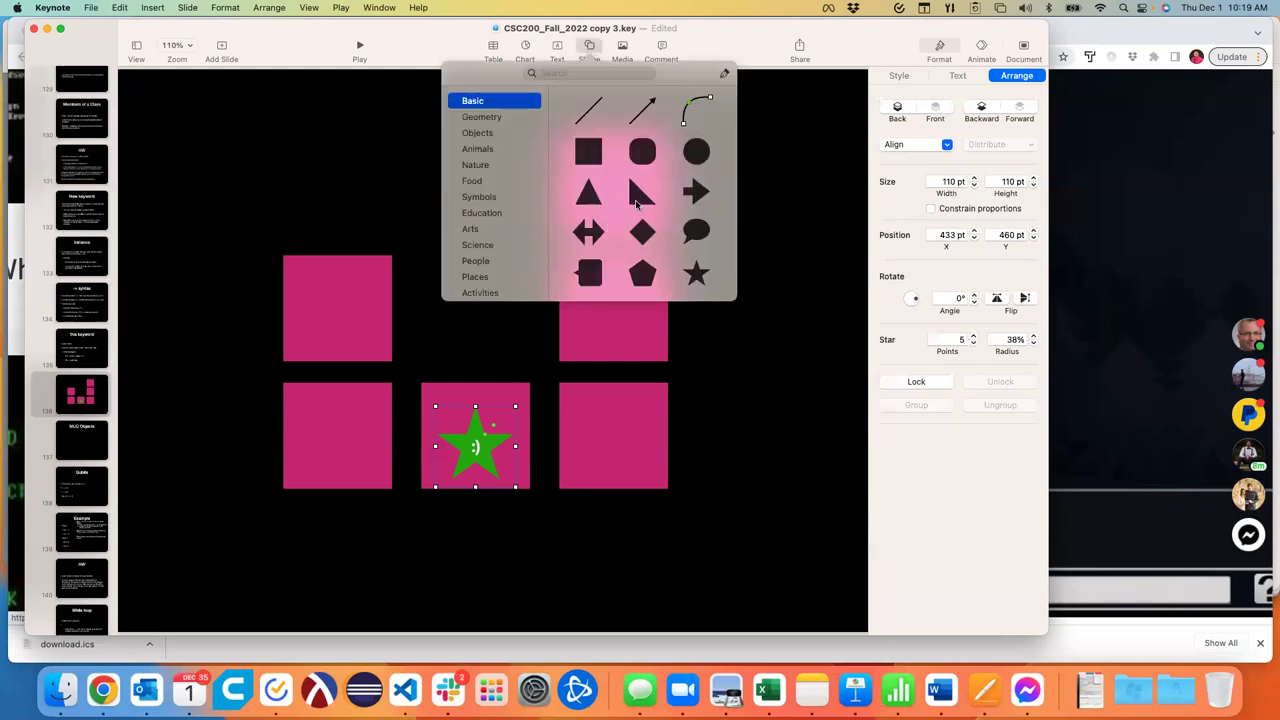
{"action": "left_click", "coordinate": [641, 232]}
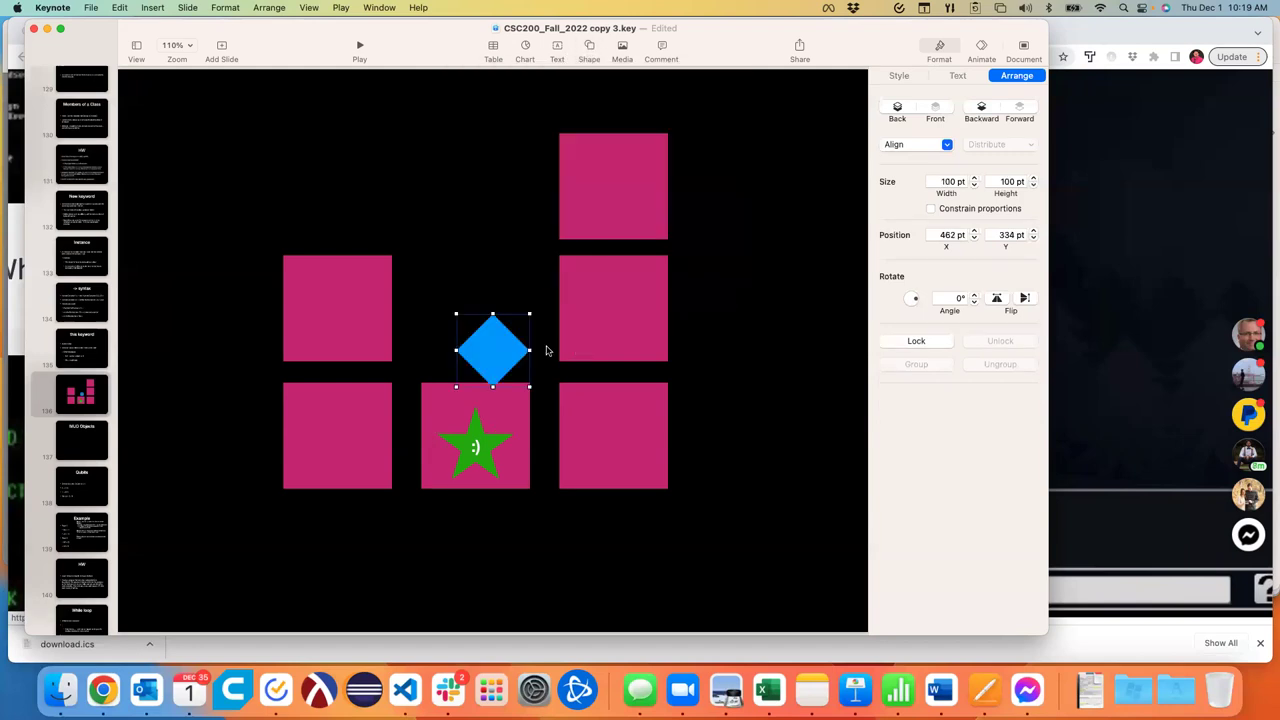
{"action": "left_click", "coordinate": [905, 78]}
{"action": "left_click", "coordinate": [911, 150]}
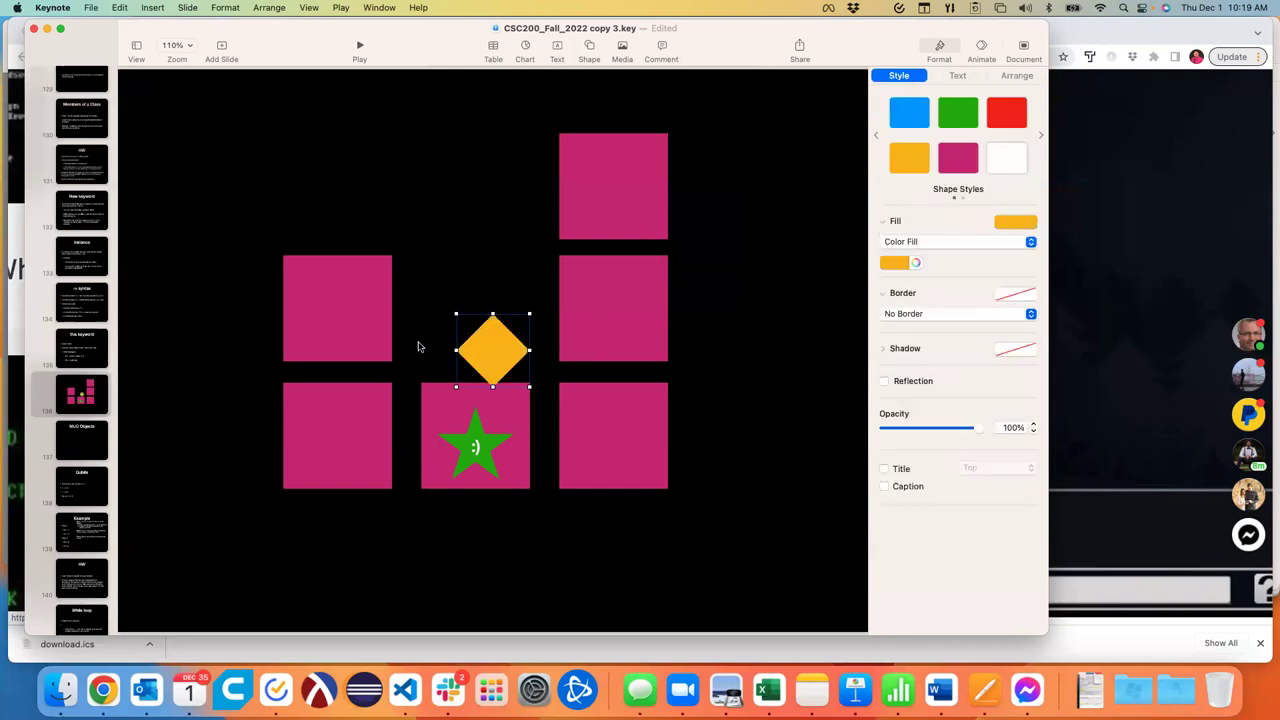
Shrink the diamond and place copies of it over the five gaps between neighbouring squares as exits
{"action": "left_click_drag", "start_coordinate": [529, 314], "coordinate": [337, 375]}
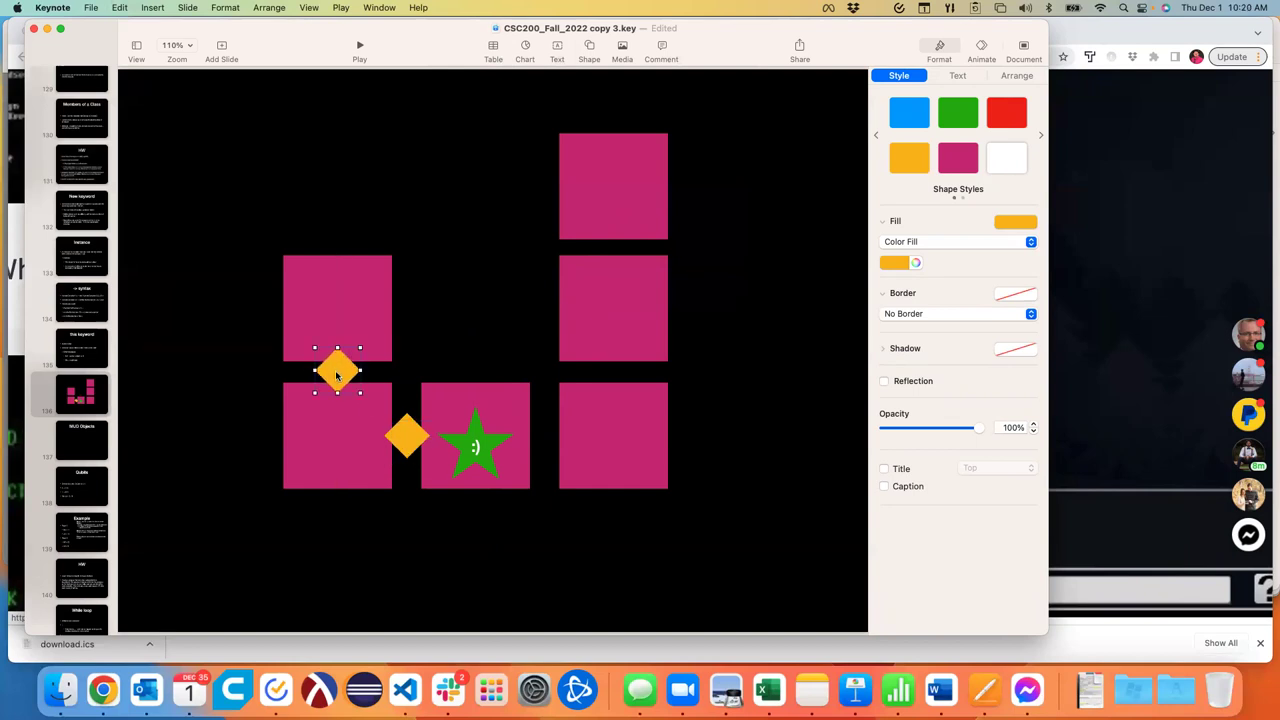
{"action": "left_click_drag", "start_coordinate": [421, 452], "coordinate": [546, 451]}
{"action": "left_click", "coordinate": [526, 326]}
{"action": "key", "text": "super+z"}
{"action": "left_click_drag", "start_coordinate": [416, 446], "coordinate": [617, 374]}
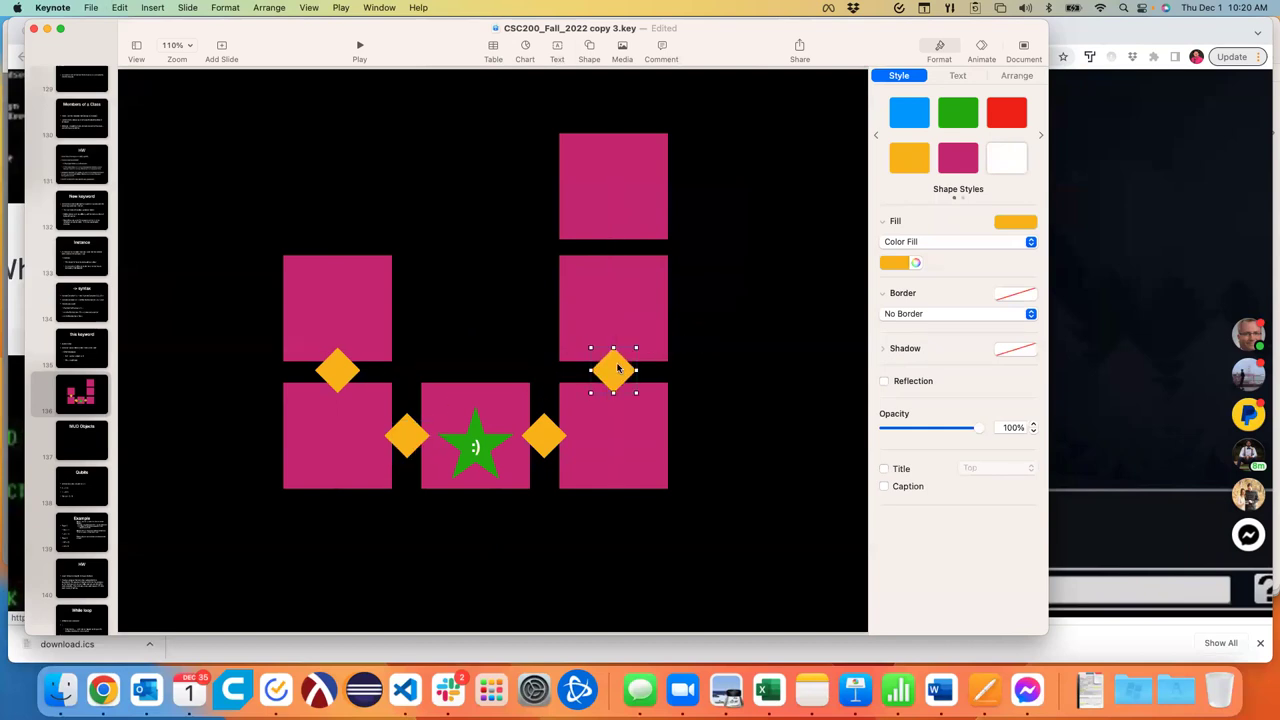
{"action": "left_click", "coordinate": [502, 304]}
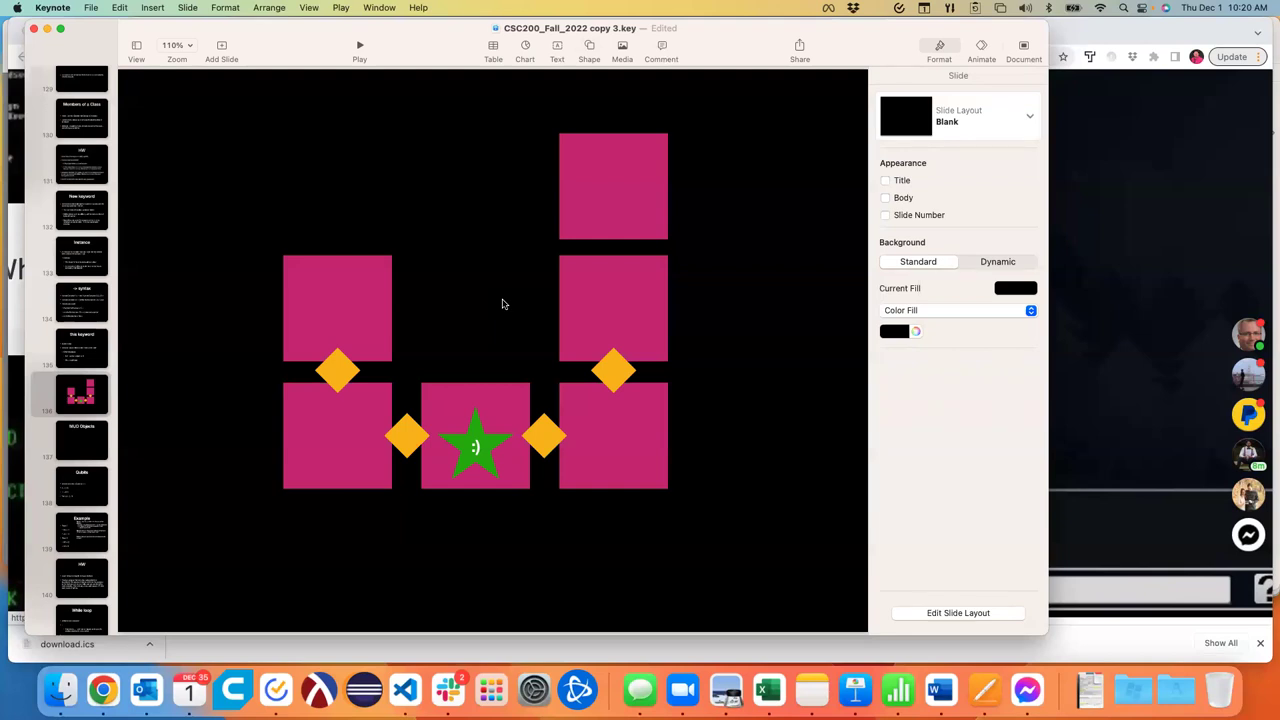
{"action": "key", "text": "super+z"}
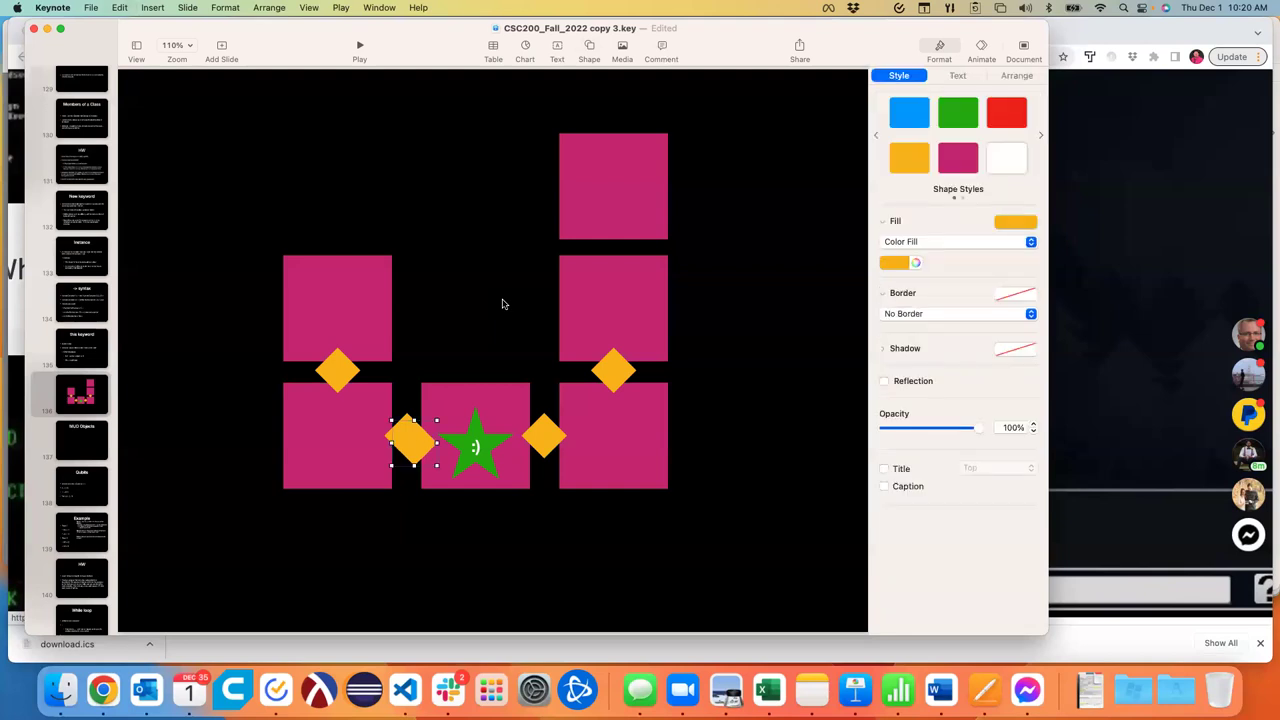
{"action": "left_click_drag", "start_coordinate": [408, 451], "coordinate": [611, 249]}
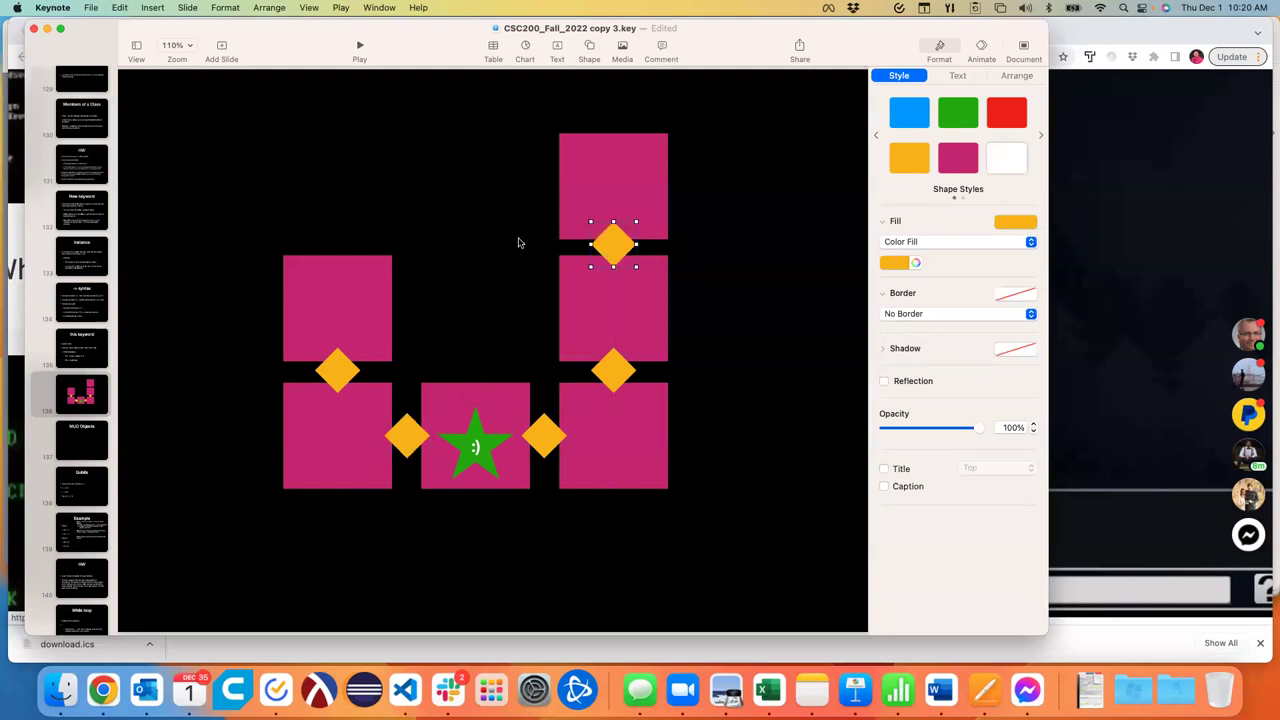
{"action": "left_click", "coordinate": [506, 240]}
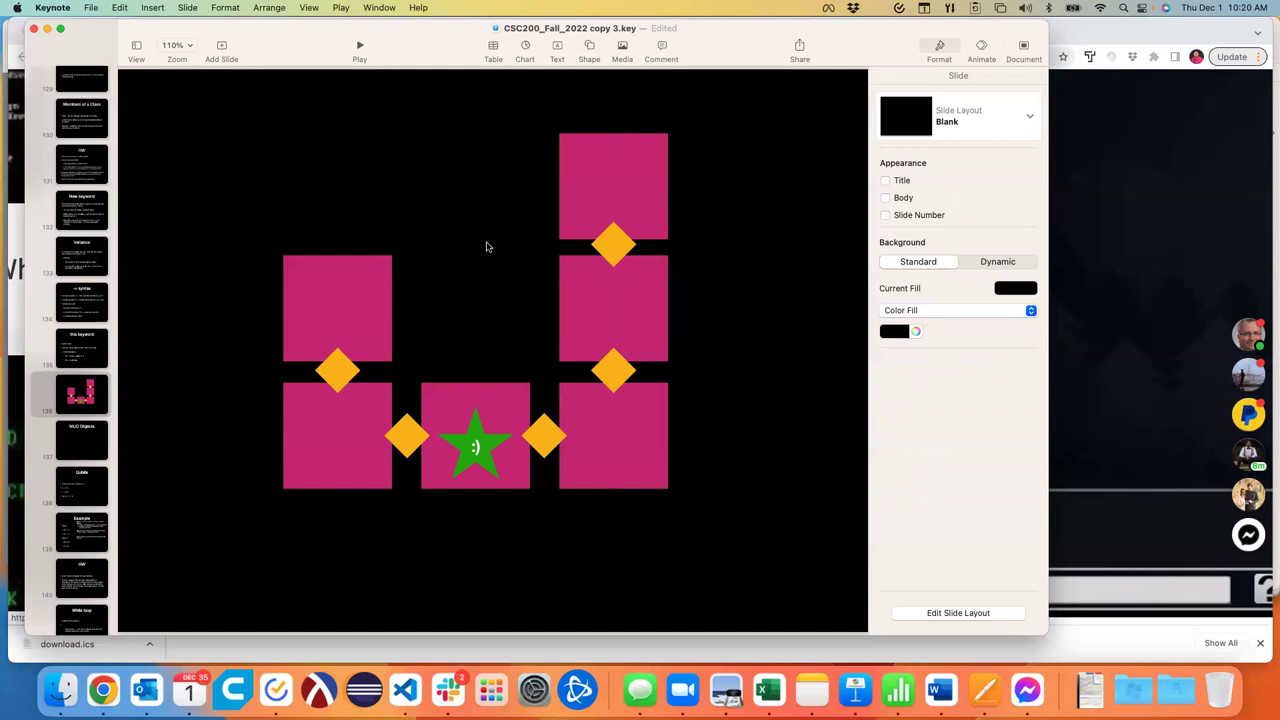
{"action": "left_click", "coordinate": [333, 375]}
{"action": "left_click", "coordinate": [402, 437]}
{"action": "left_click", "coordinate": [545, 438]}
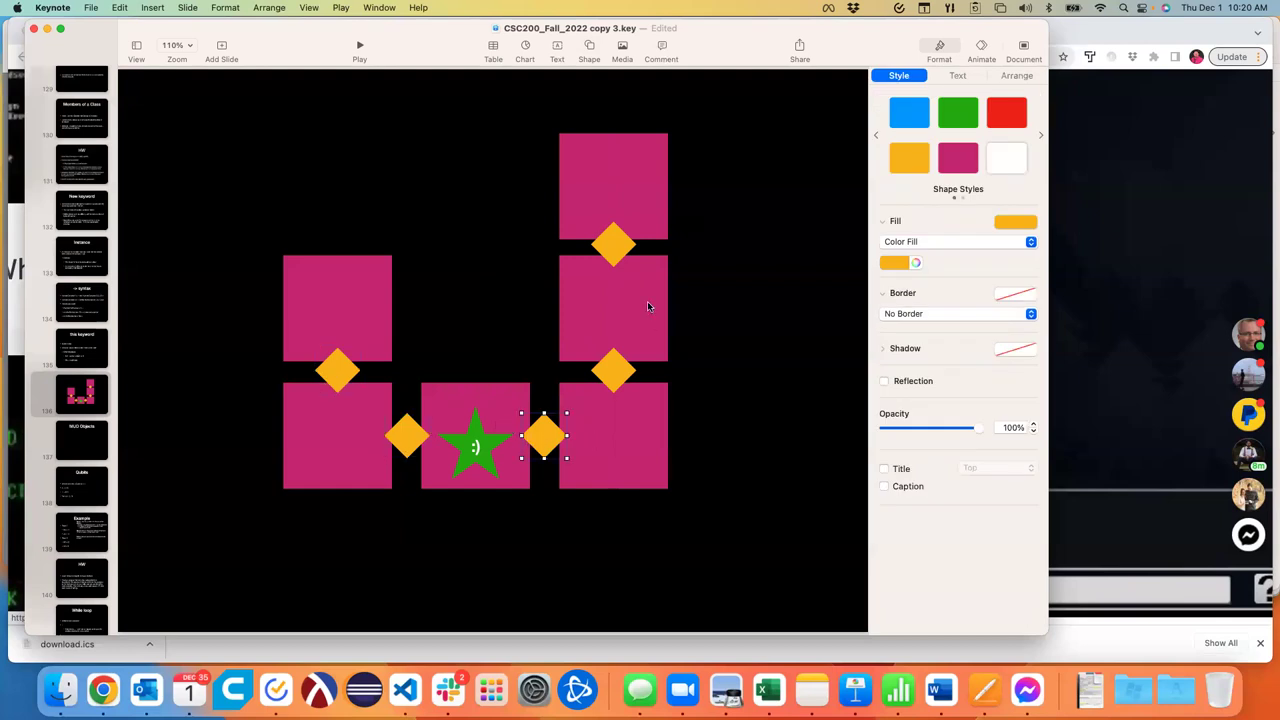
{"action": "left_click", "coordinate": [461, 299]}
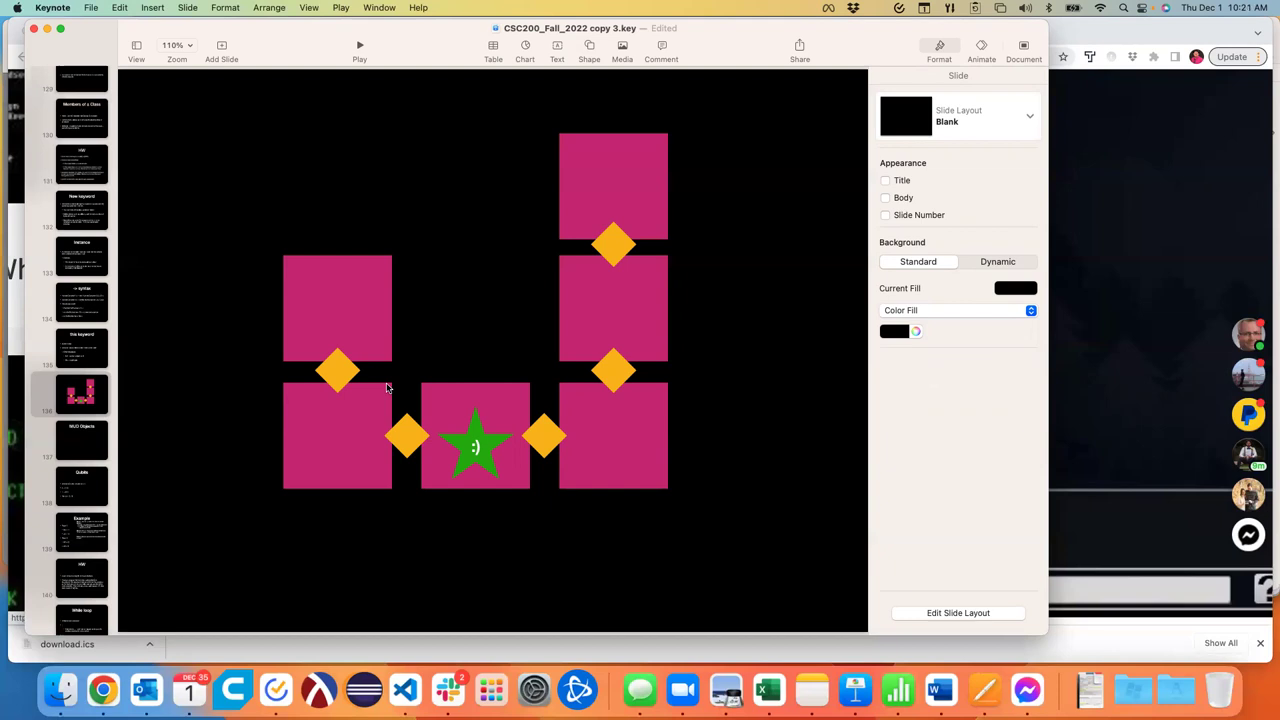
Enter the bullets "Player", "Room" and "Exit" in the body of the MUD Objects slide
{"action": "left_click", "coordinate": [89, 448]}
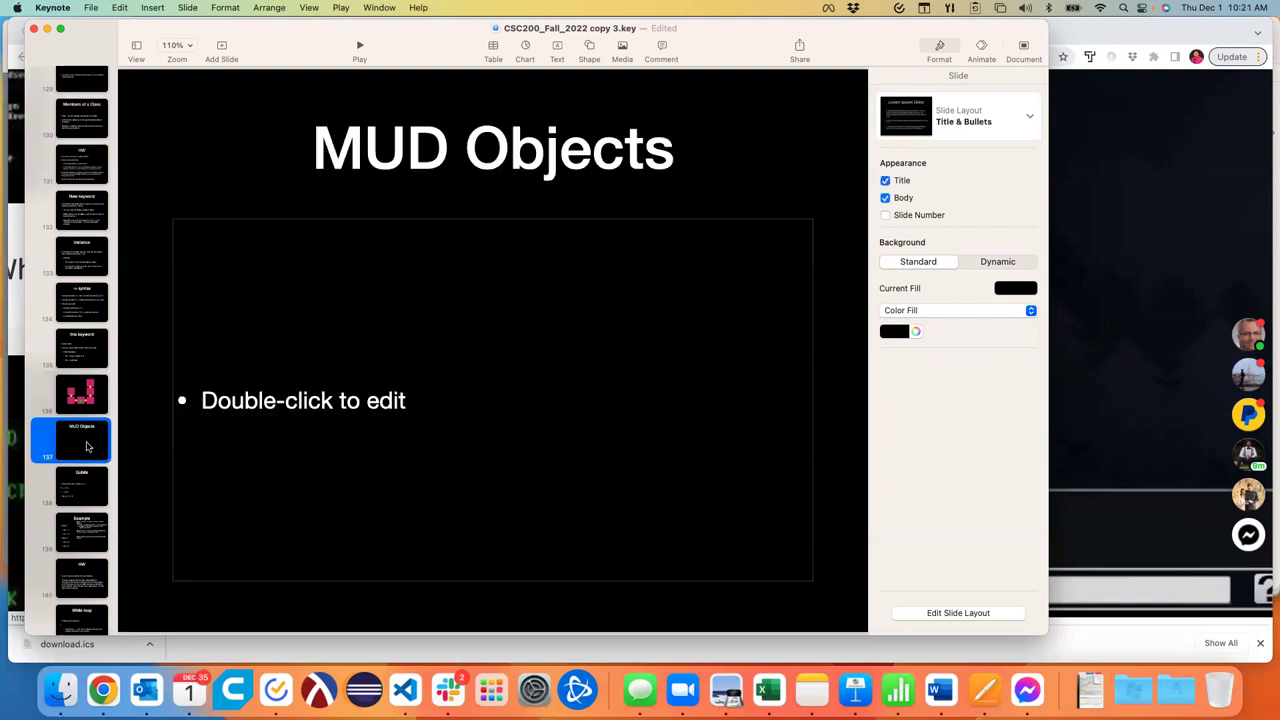
{"action": "double_click", "coordinate": [287, 408]}
{"action": "type", "text": "Player"}
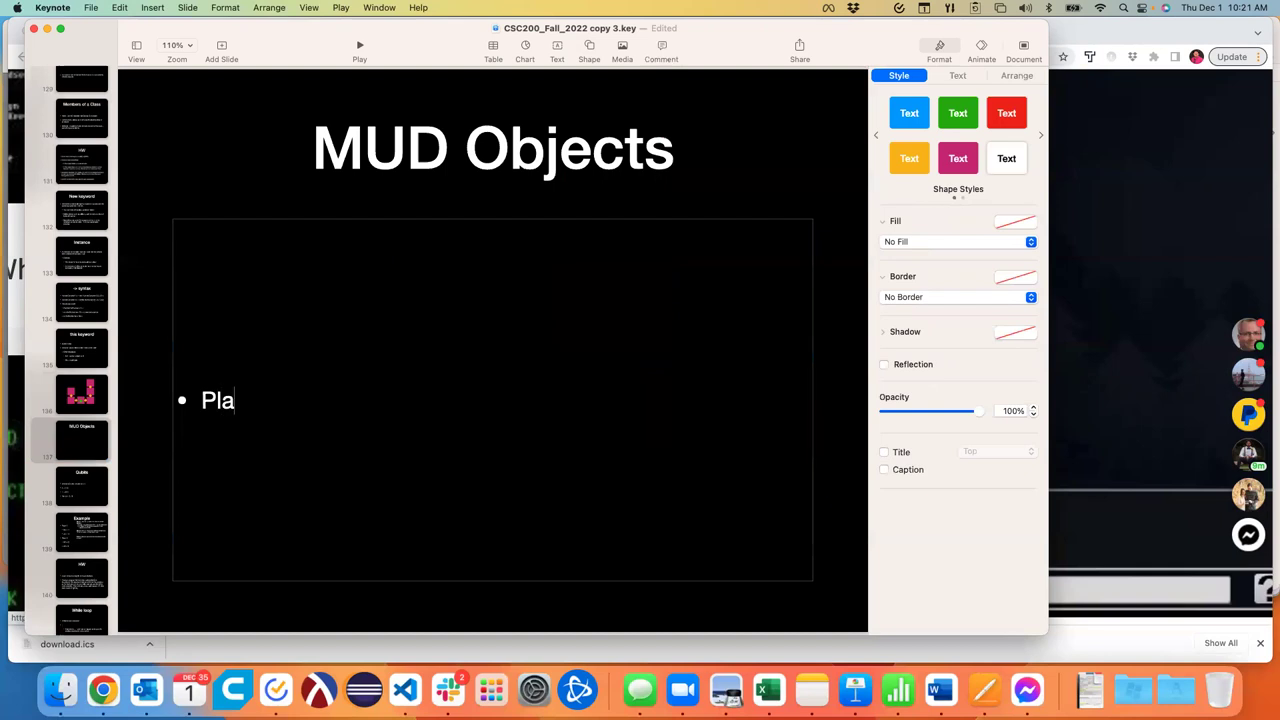
{"action": "key", "text": "Return"}
{"action": "type", "text": "Room"}
{"action": "key", "text": "Return"}
{"action": "type", "text": "Exit"}
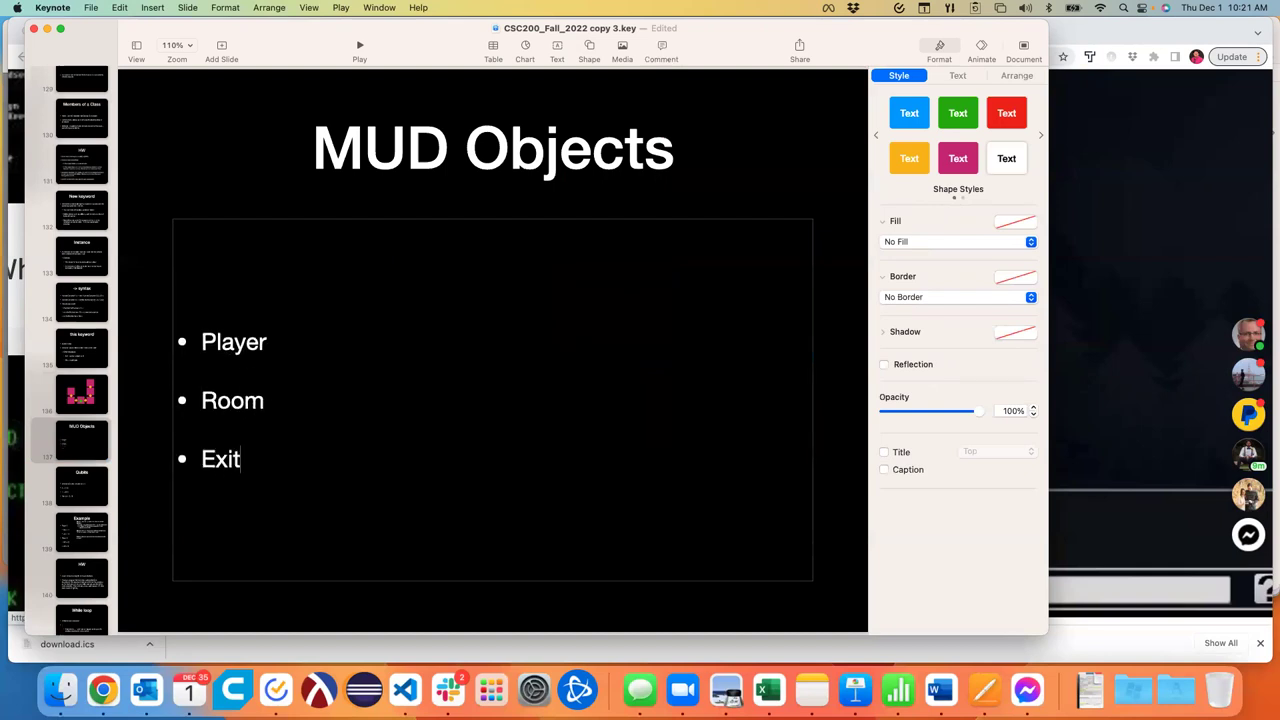
Add an indented sub-bullet "name" under the Player bullet
{"action": "left_click", "coordinate": [297, 345]}
{"action": "key", "text": "Return"}
{"action": "key", "text": "Tab"}
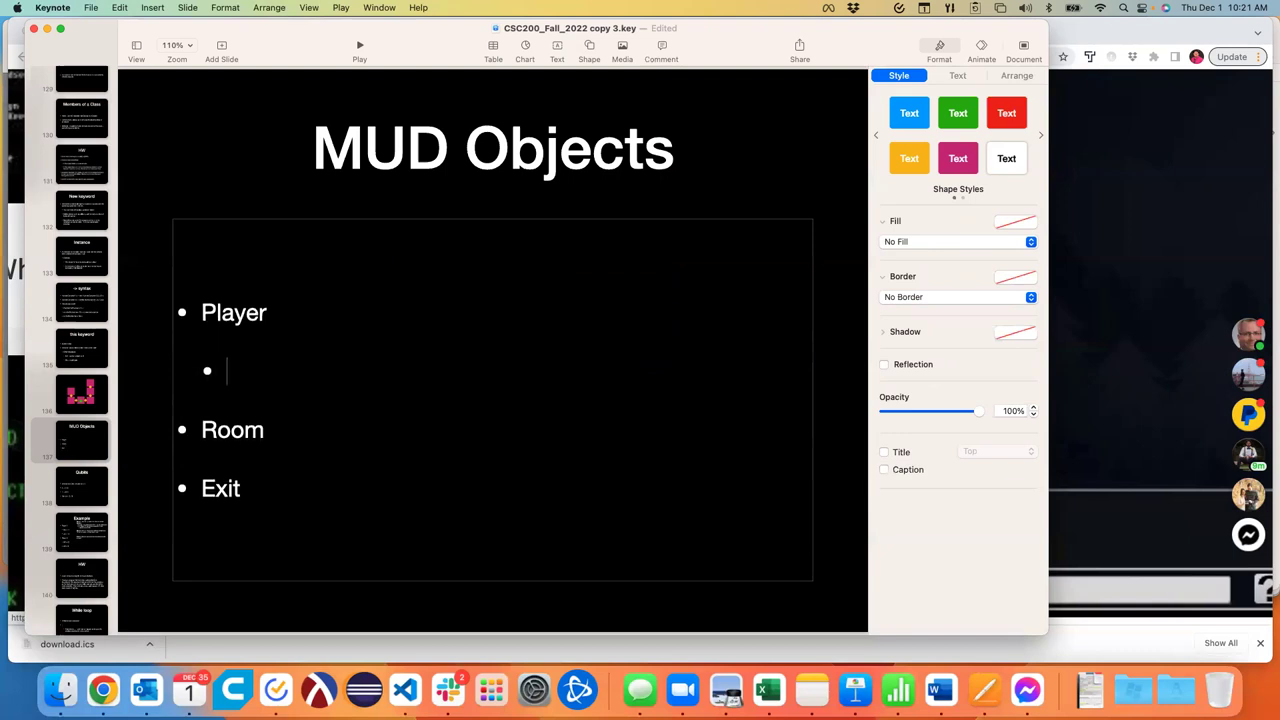
{"action": "type", "text": "name"}
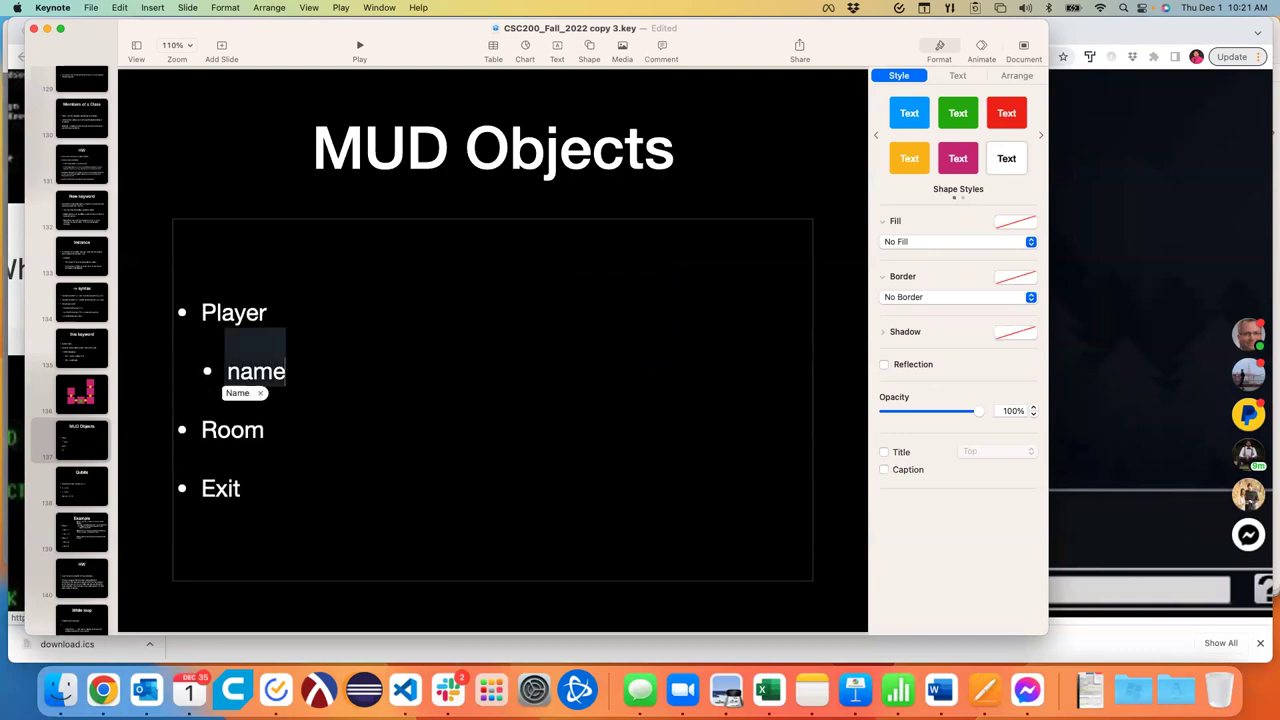
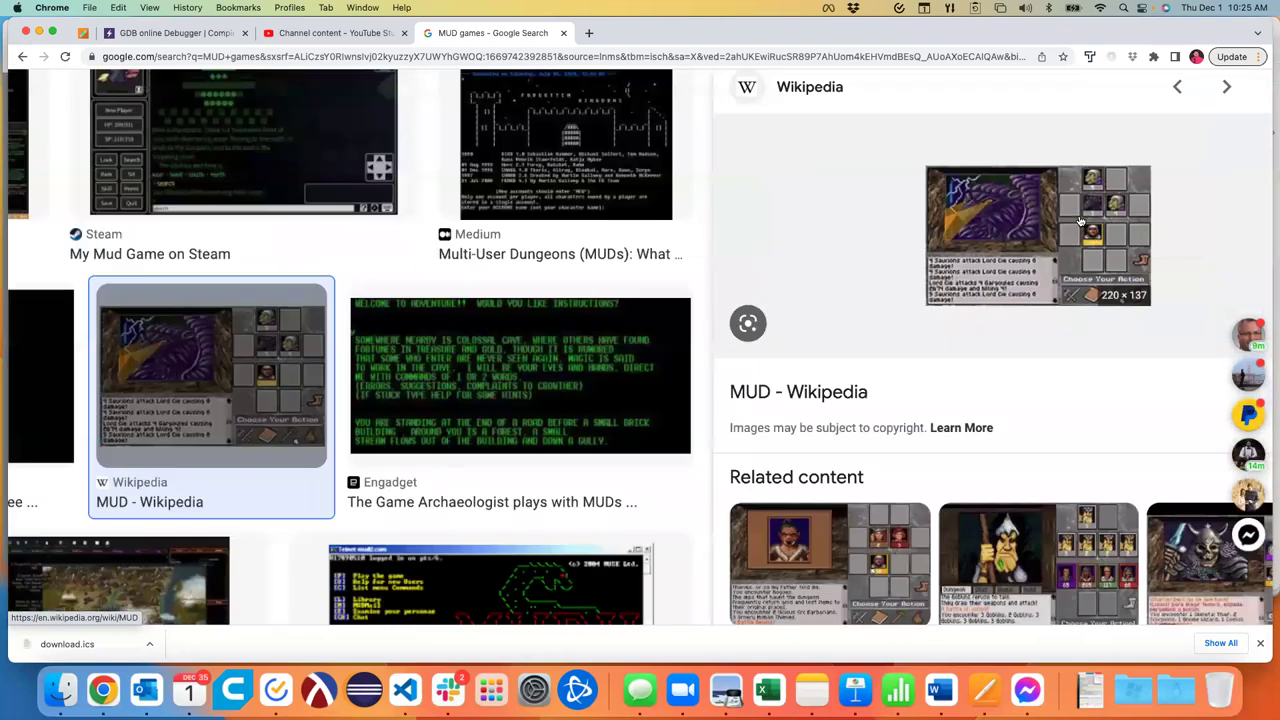
In Chrome, open the mud2.com picture from the MUD games image results and examine its text interface and the neighbouring results
{"action": "left_click", "coordinate": [651, 458]}
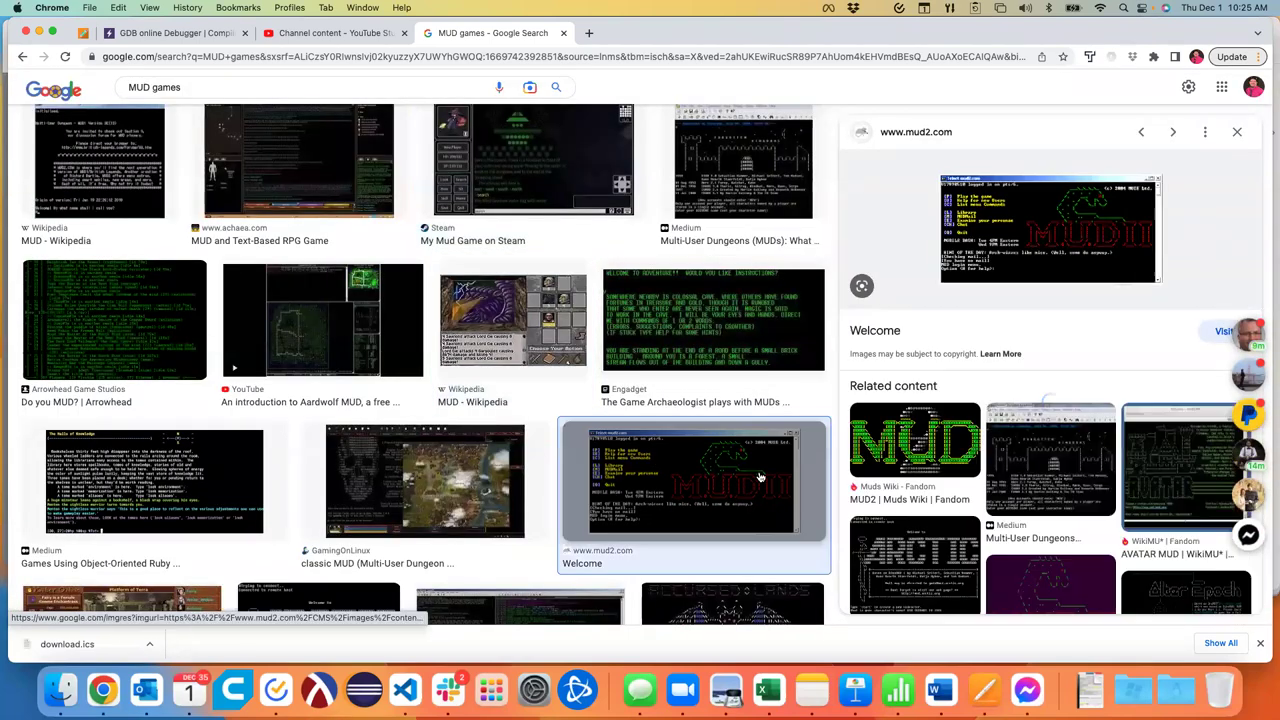
{"action": "scroll", "coordinate": [643, 487], "scroll_direction": "up", "scroll_amount": 2}
{"action": "scroll", "coordinate": [643, 487], "scroll_direction": "up", "scroll_amount": 3}
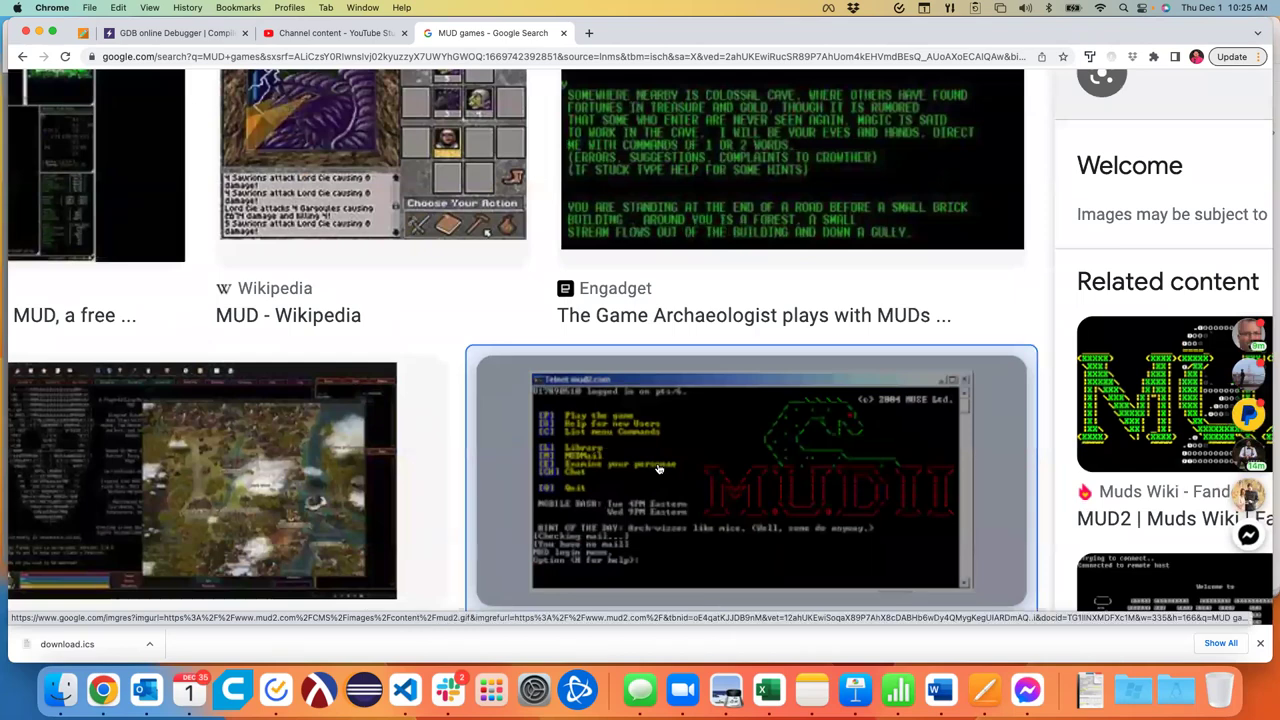
{"action": "scroll", "coordinate": [658, 468], "scroll_direction": "down", "scroll_amount": 5}
{"action": "scroll", "coordinate": [413, 498], "scroll_direction": "down", "scroll_amount": 3}
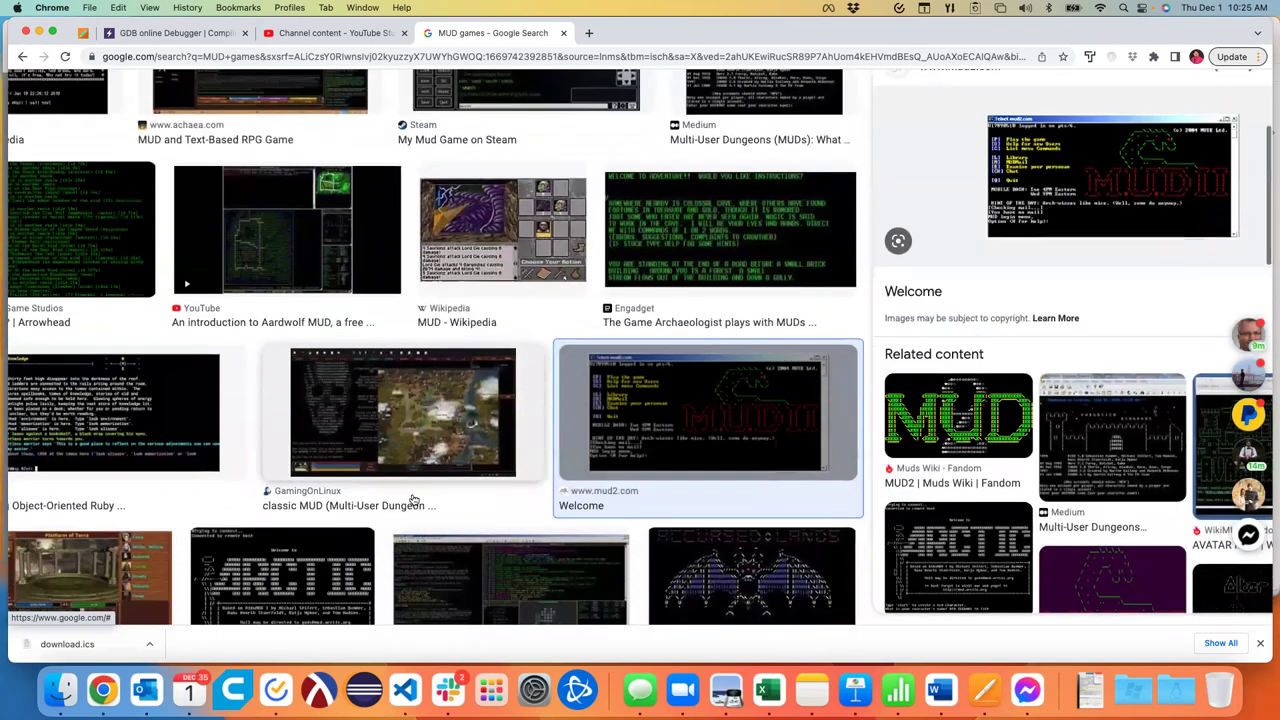
Open the Medium "A Dive into the MUD" image result and examine its Halls of Knowledge room text
{"action": "left_click", "coordinate": [76, 332]}
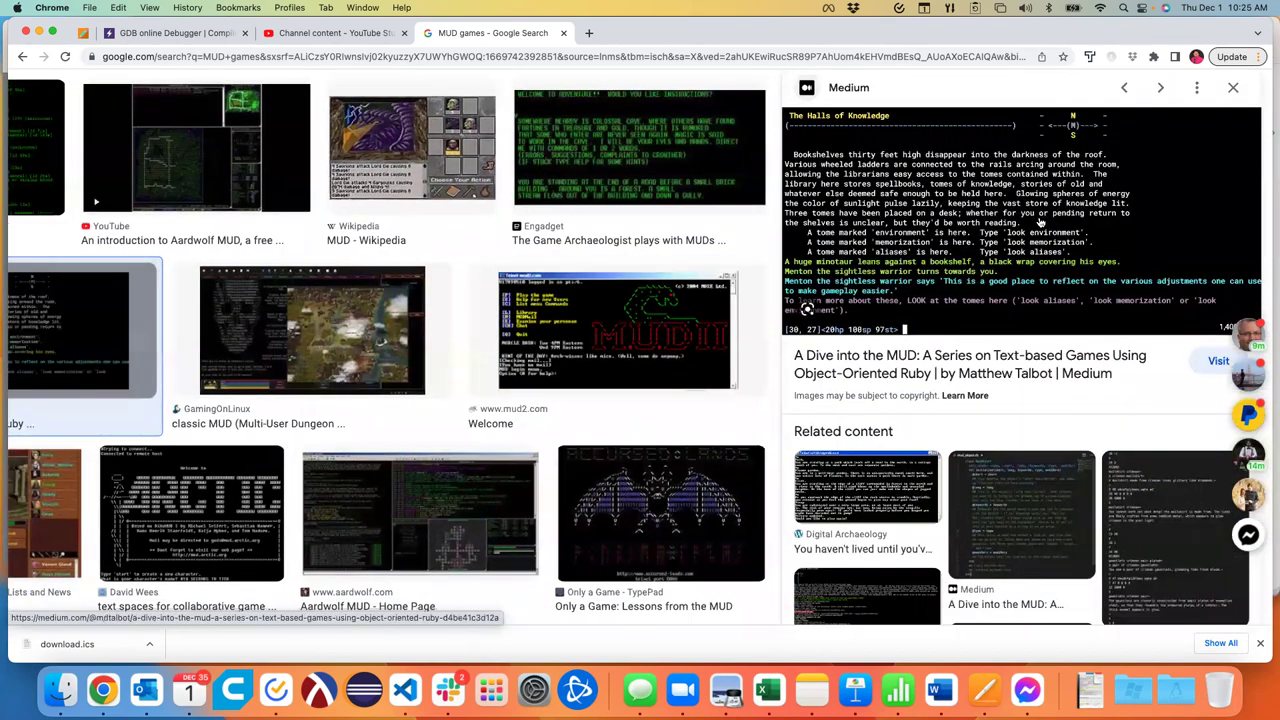
{"action": "scroll", "coordinate": [1040, 220], "scroll_direction": "up", "scroll_amount": 5}
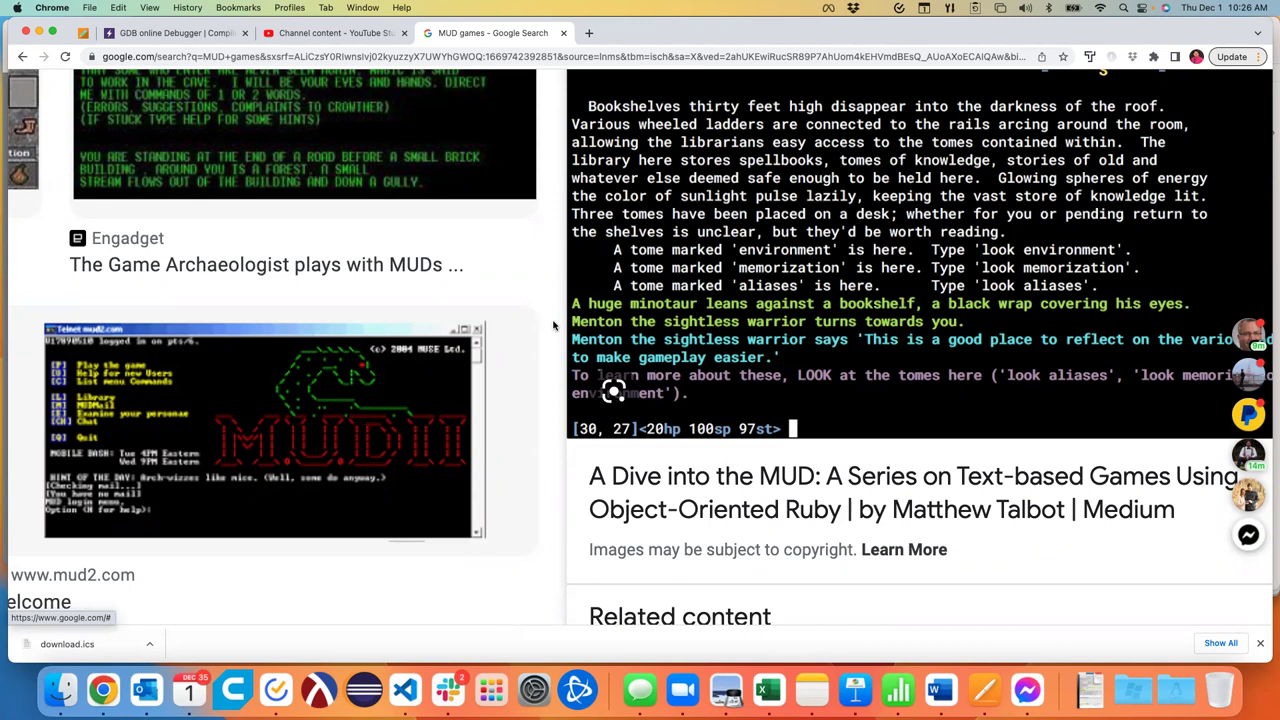
Switch to Keynote and review the player star and the room squares on the map slide
{"action": "key", "text": "super+Tab"}
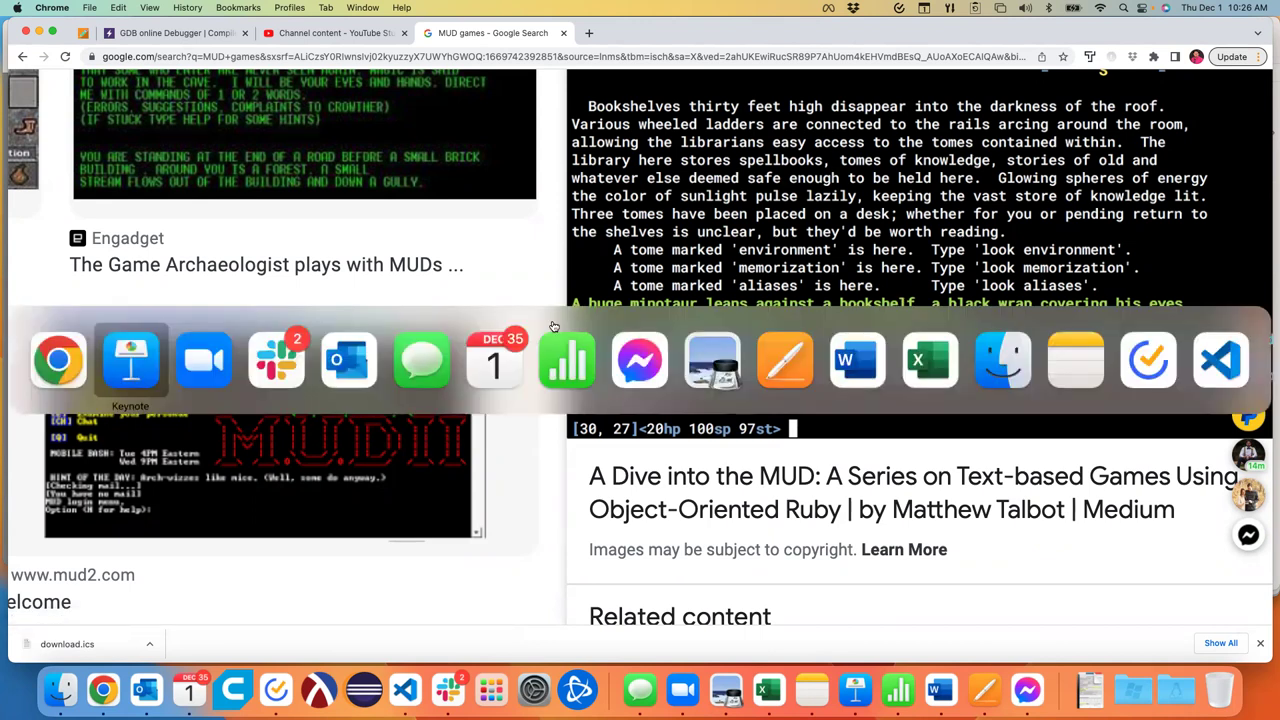
{"action": "left_click", "coordinate": [88, 398]}
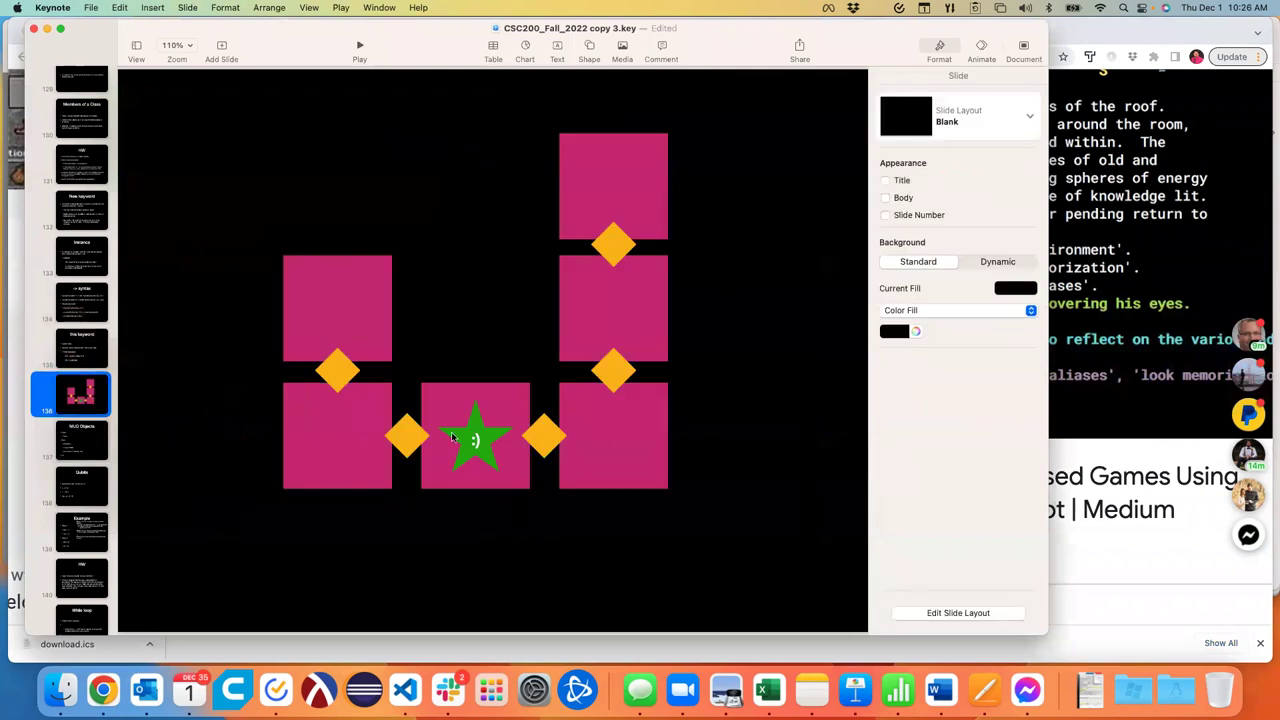
{"action": "left_click", "coordinate": [488, 407]}
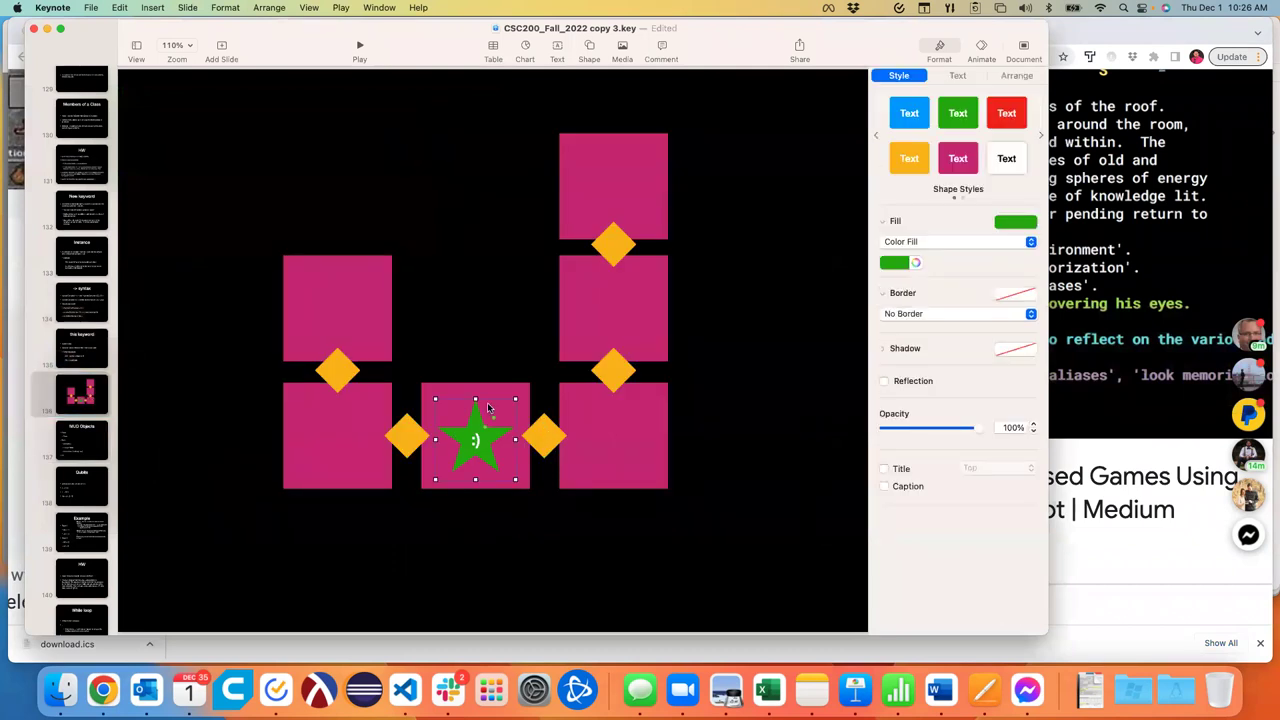
{"action": "left_click", "coordinate": [623, 437]}
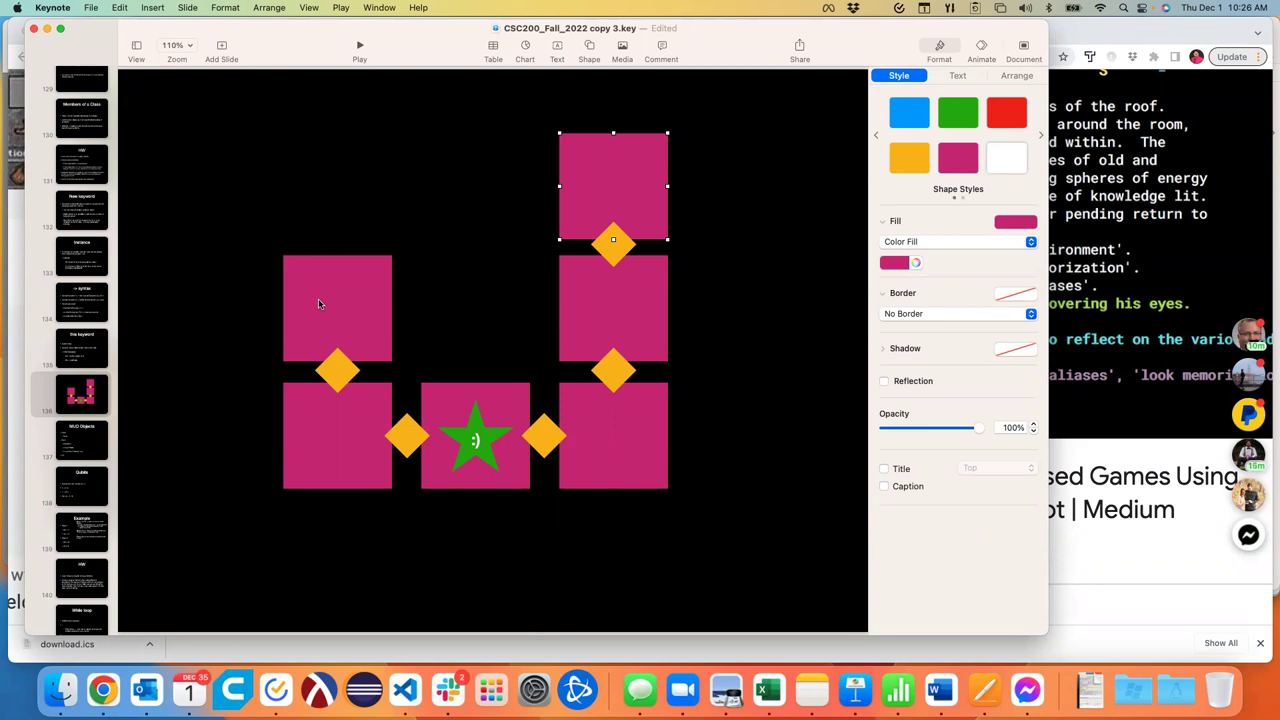
Start an empty indented sub-bullet under the Exit bullet on the MUD Objects slide
{"action": "left_click", "coordinate": [76, 436]}
{"action": "left_click", "coordinate": [258, 565]}
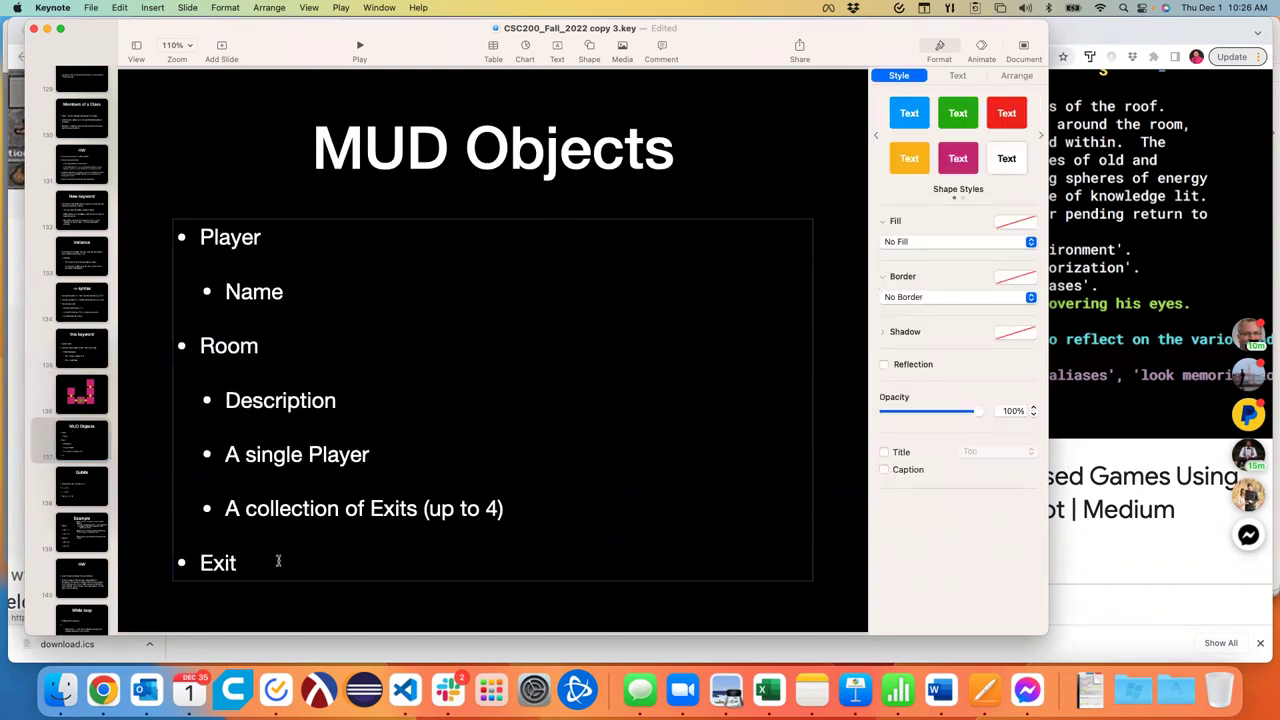
{"action": "key", "text": "Return"}
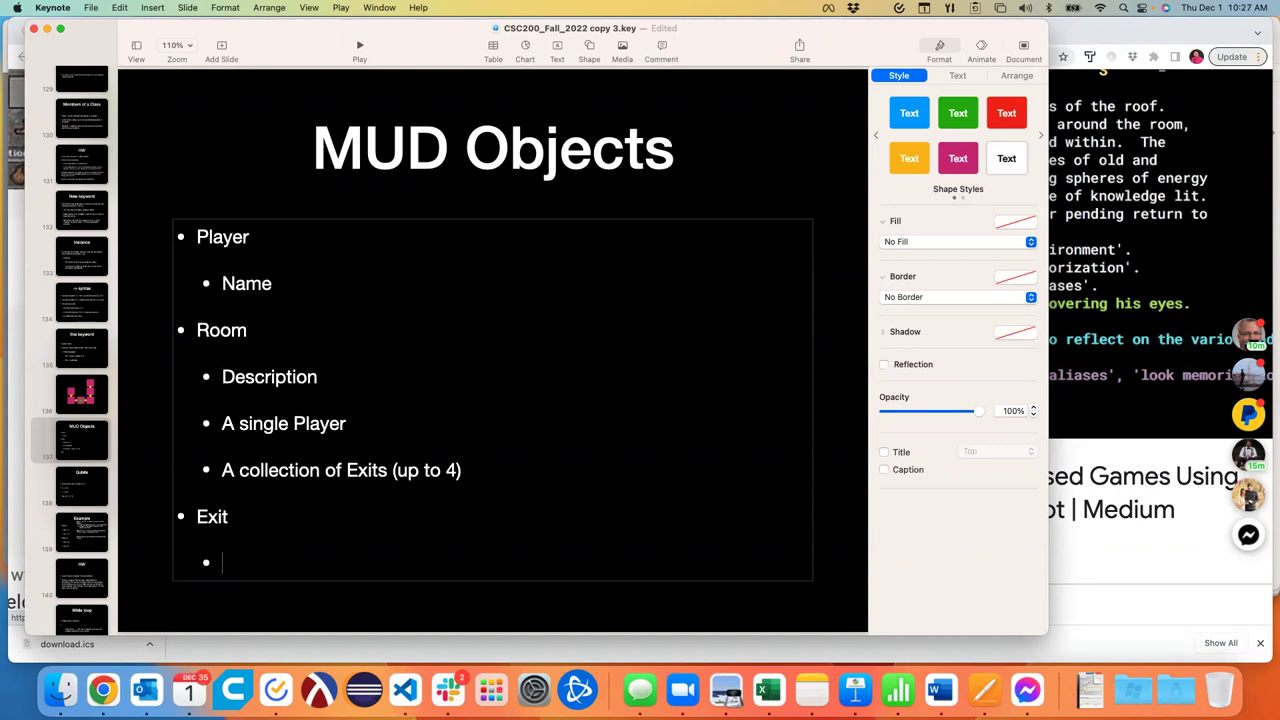
On the map slide, replace the single exit between the lower-left room and the player's room with two vertically stacked diamonds
{"action": "left_click", "coordinate": [80, 404]}
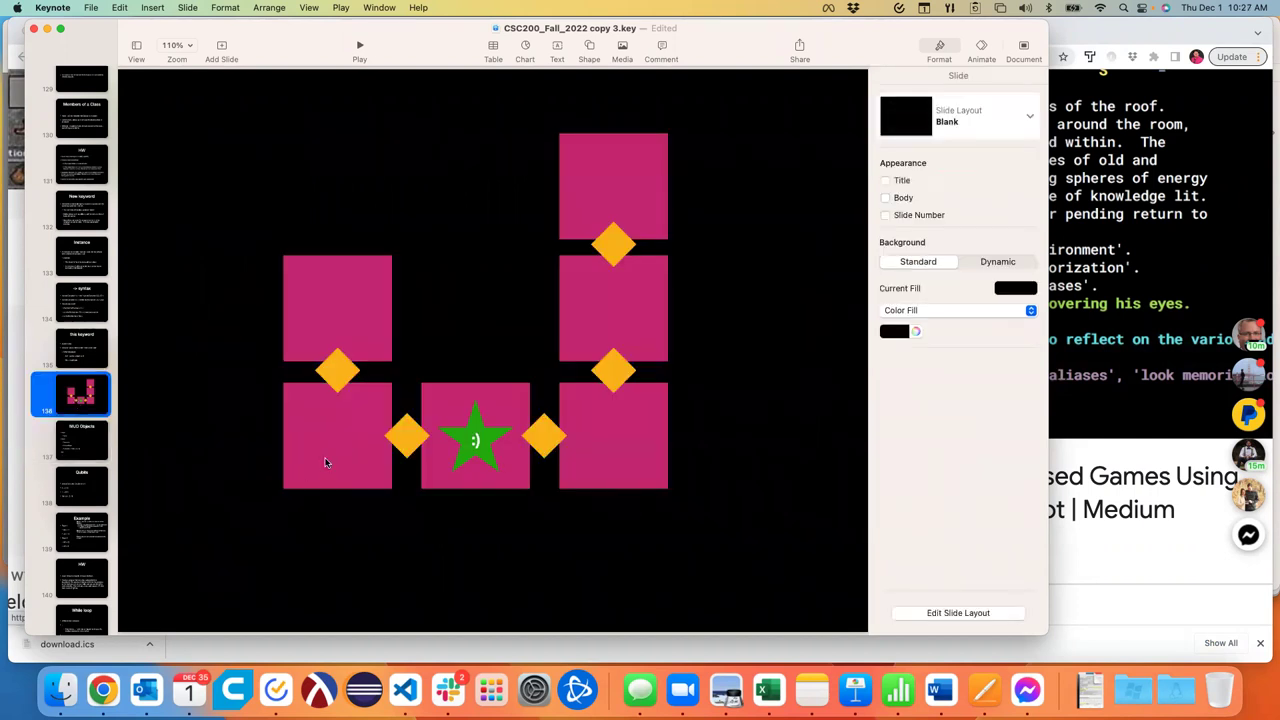
{"action": "left_click", "coordinate": [407, 444]}
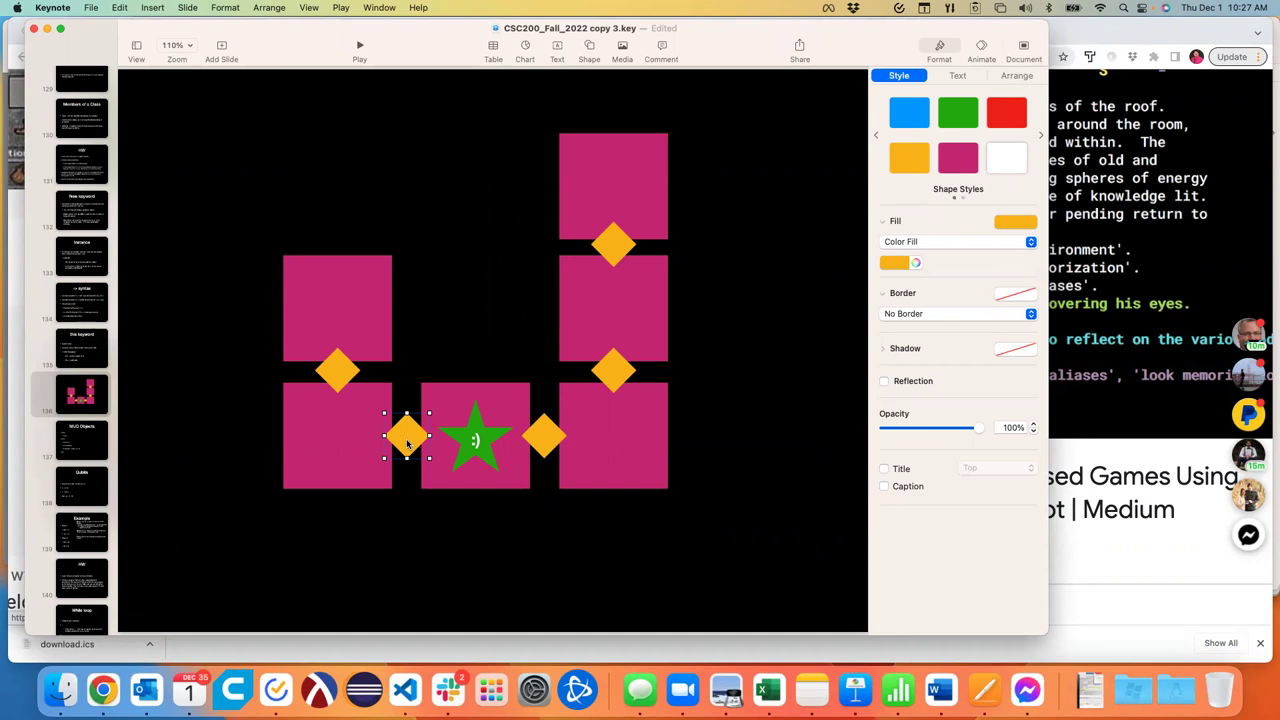
{"action": "left_click", "coordinate": [459, 400]}
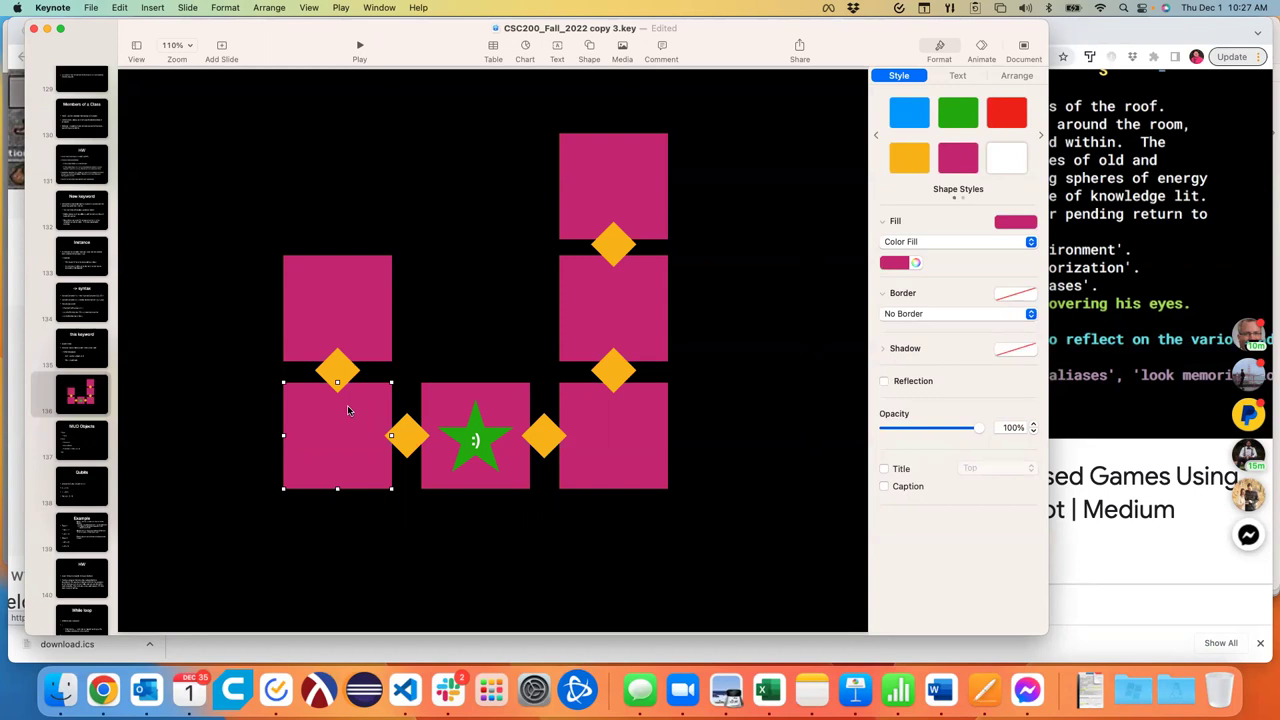
{"action": "left_click", "coordinate": [445, 344]}
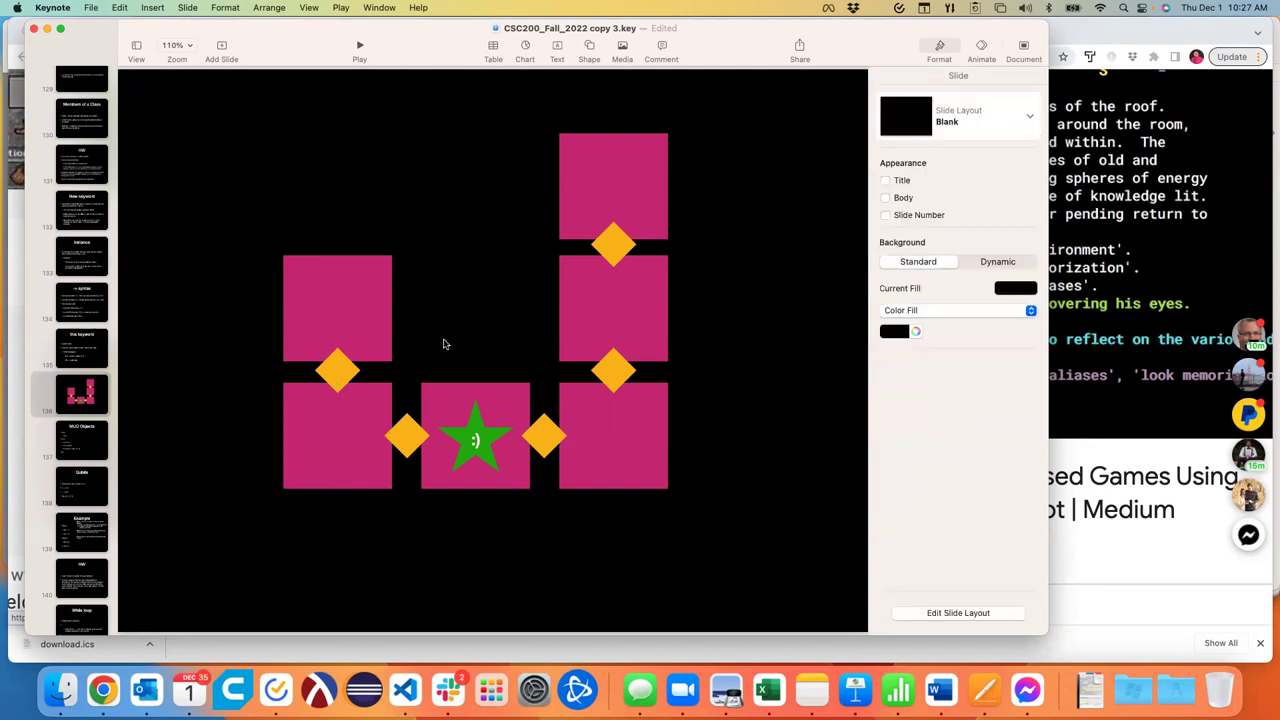
{"action": "left_click", "coordinate": [396, 440]}
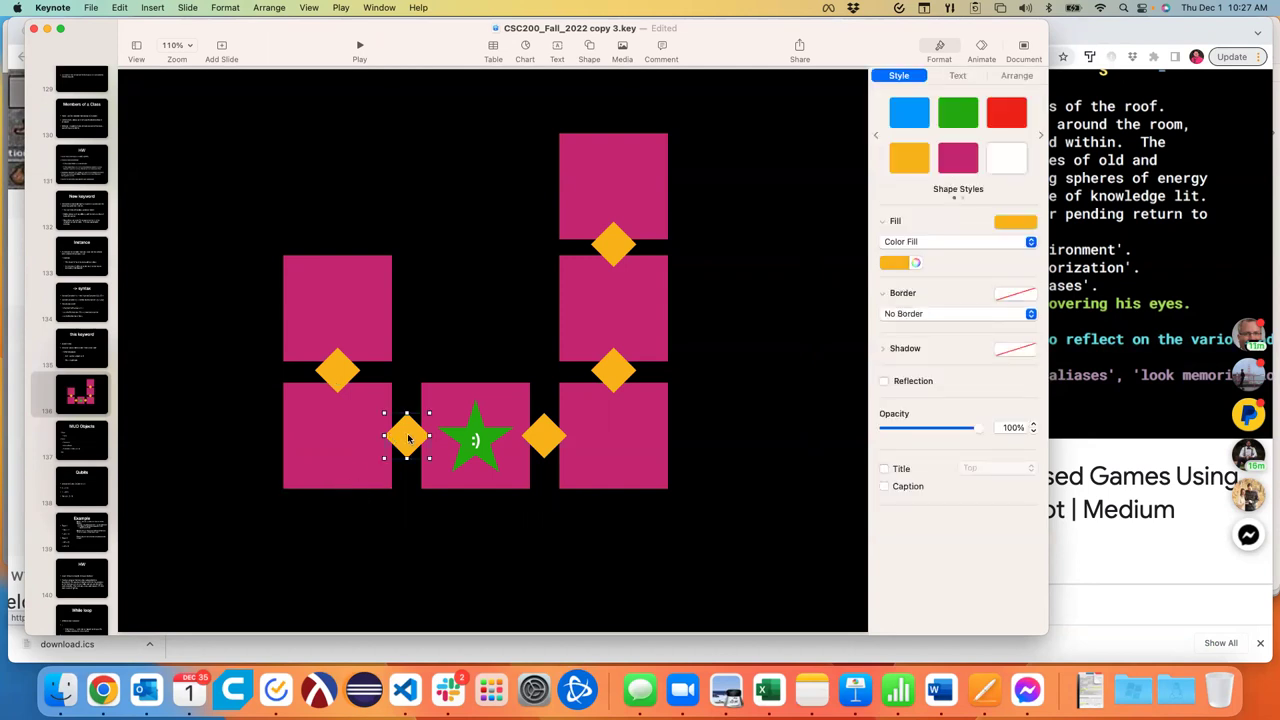
{"action": "mouse_move", "coordinate": [408, 438]}
{"action": "left_mouse_down"}
{"action": "mouse_move", "coordinate": [409, 411]}
{"action": "mouse_move", "coordinate": [404, 456]}
{"action": "left_mouse_up"}
{"action": "left_click", "coordinate": [415, 342]}
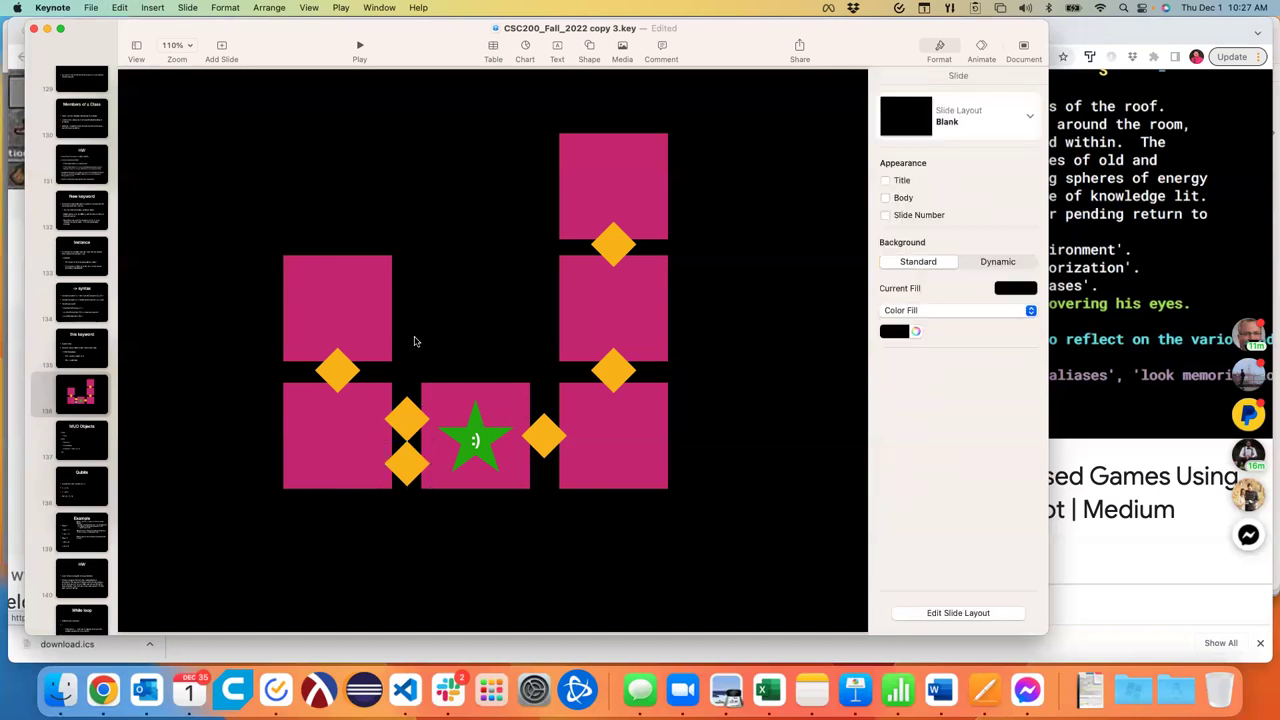
Examine how each of the two stacked exits connects the lower-left room and the player's room
{"action": "left_click", "coordinate": [414, 424]}
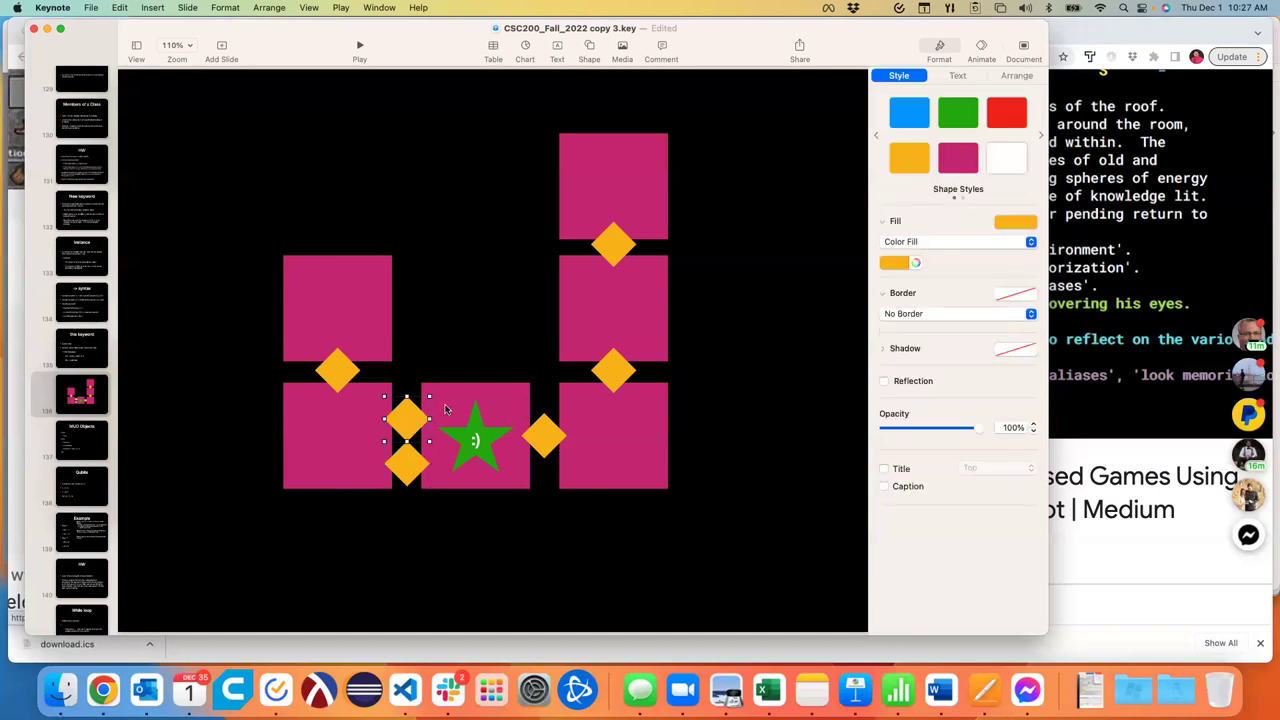
{"action": "left_click", "coordinate": [446, 409]}
{"action": "left_click", "coordinate": [321, 398]}
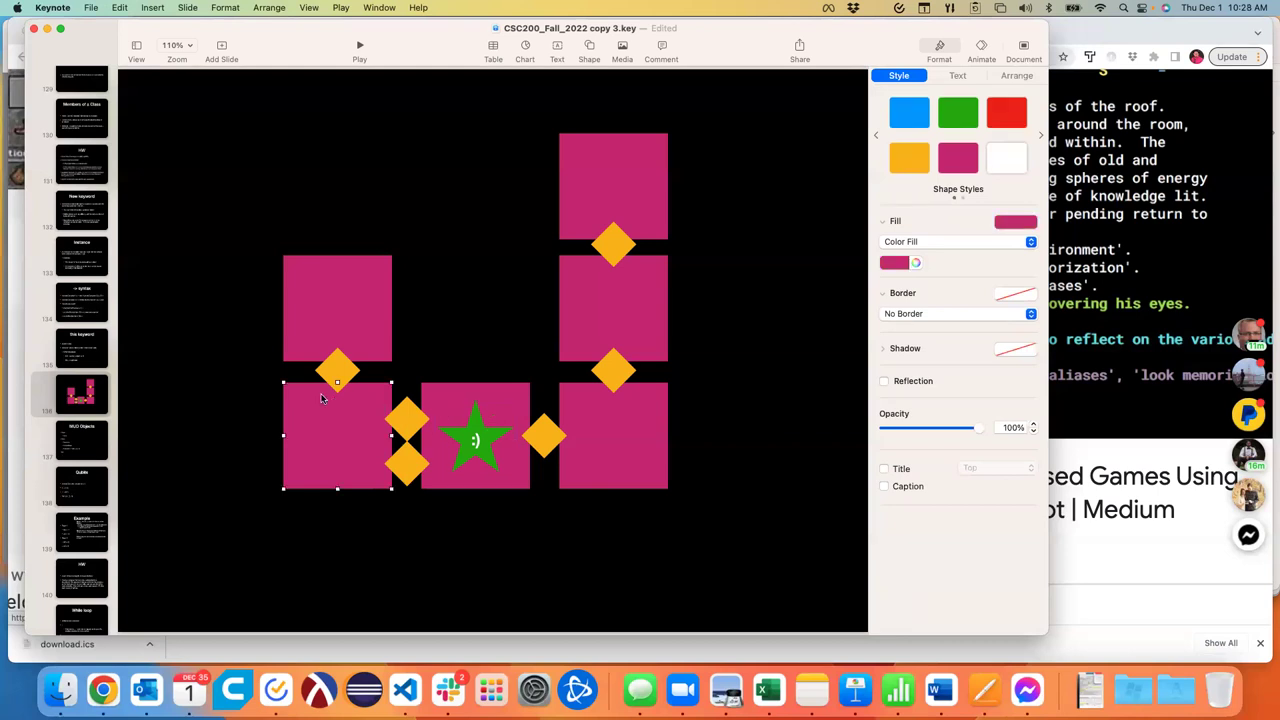
{"action": "left_click", "coordinate": [409, 475]}
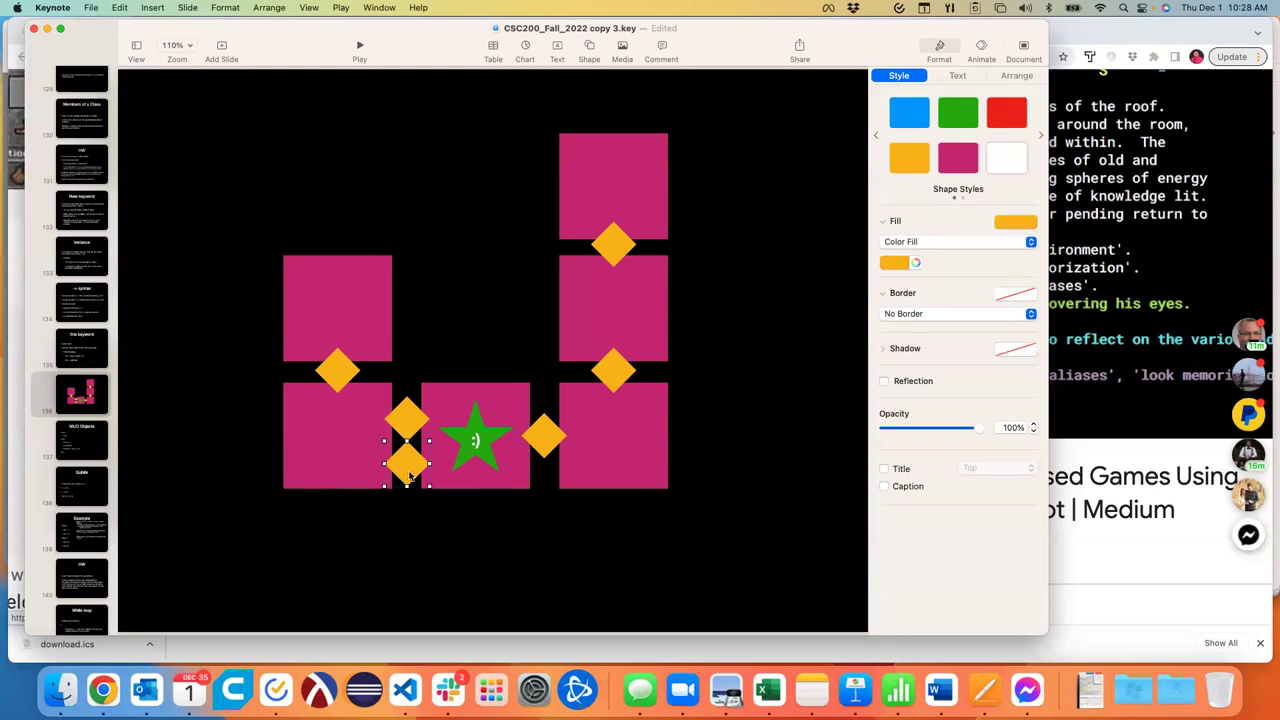
{"action": "left_click", "coordinate": [349, 465]}
{"action": "left_click", "coordinate": [438, 486]}
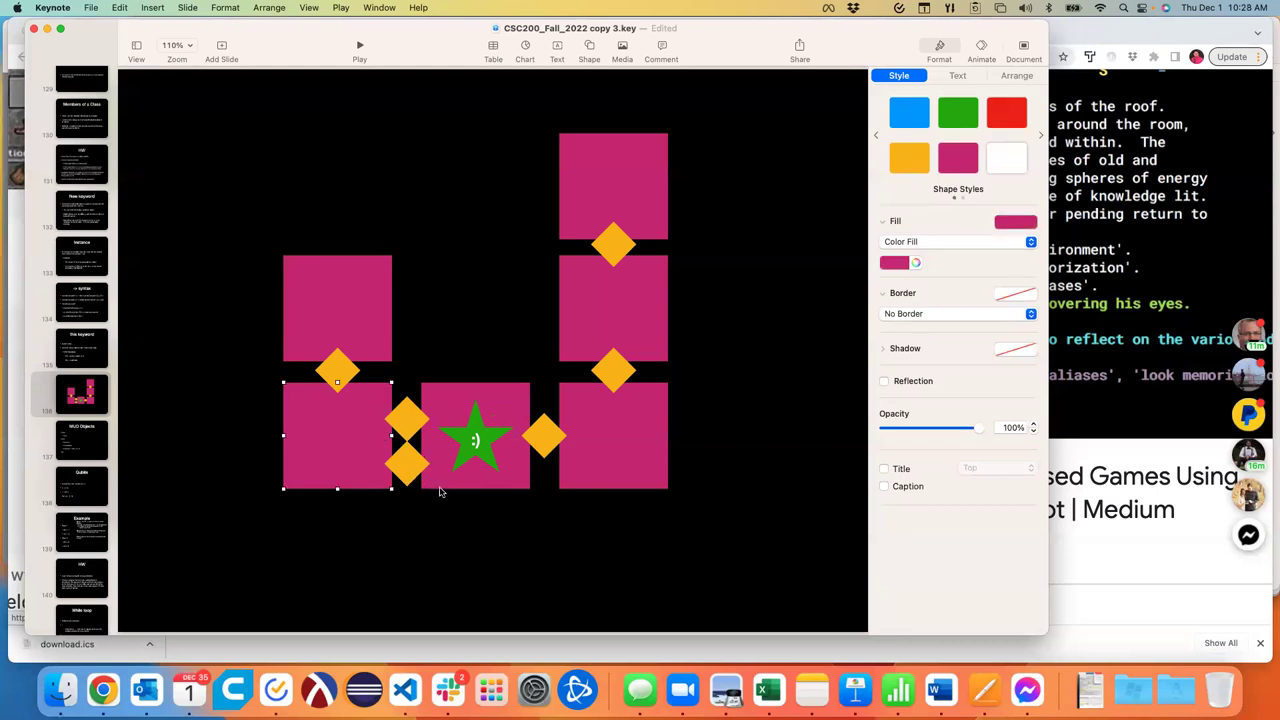
{"action": "left_click", "coordinate": [404, 425]}
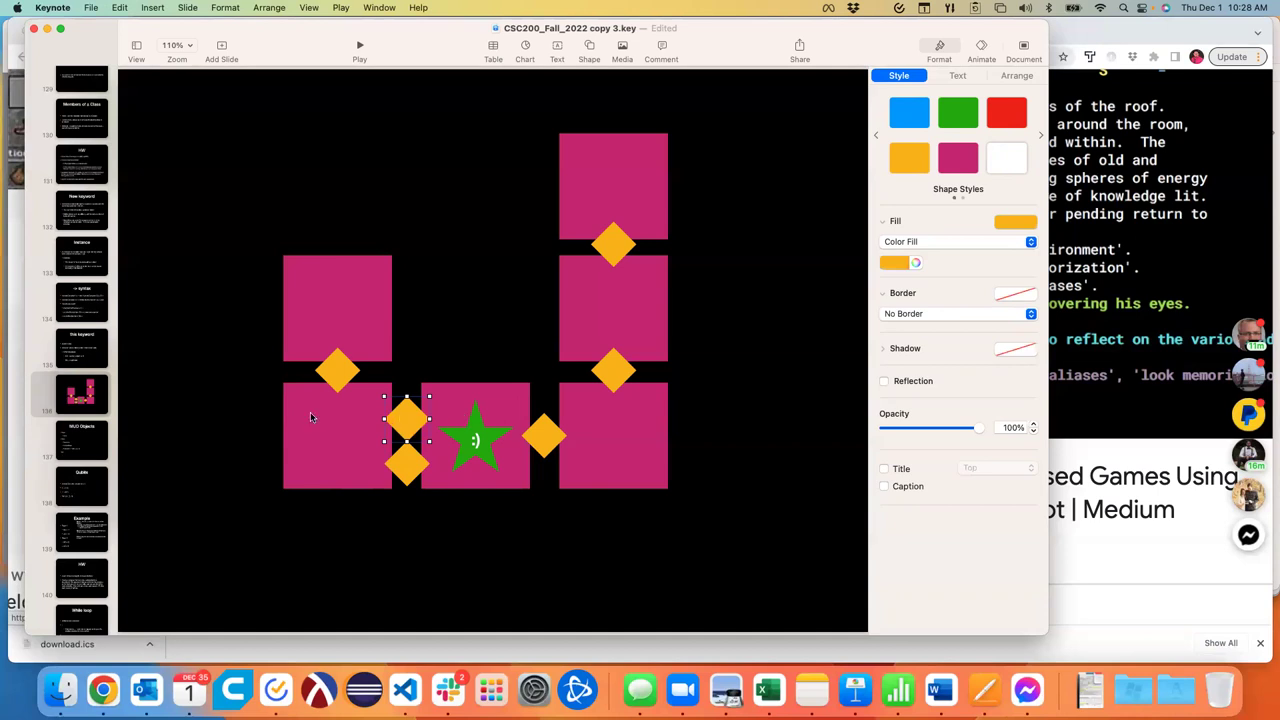
{"action": "left_click", "coordinate": [397, 476]}
{"action": "left_click", "coordinate": [434, 392]}
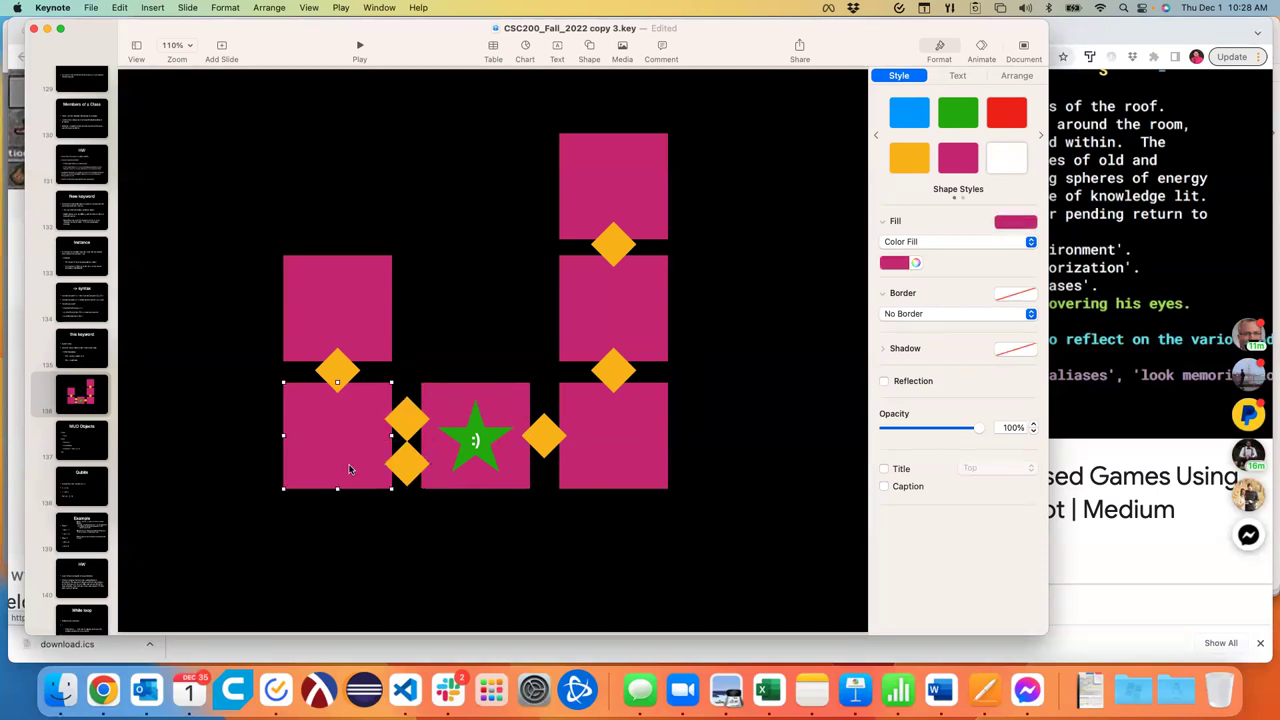
{"action": "left_click", "coordinate": [440, 484]}
{"action": "left_click", "coordinate": [405, 465]}
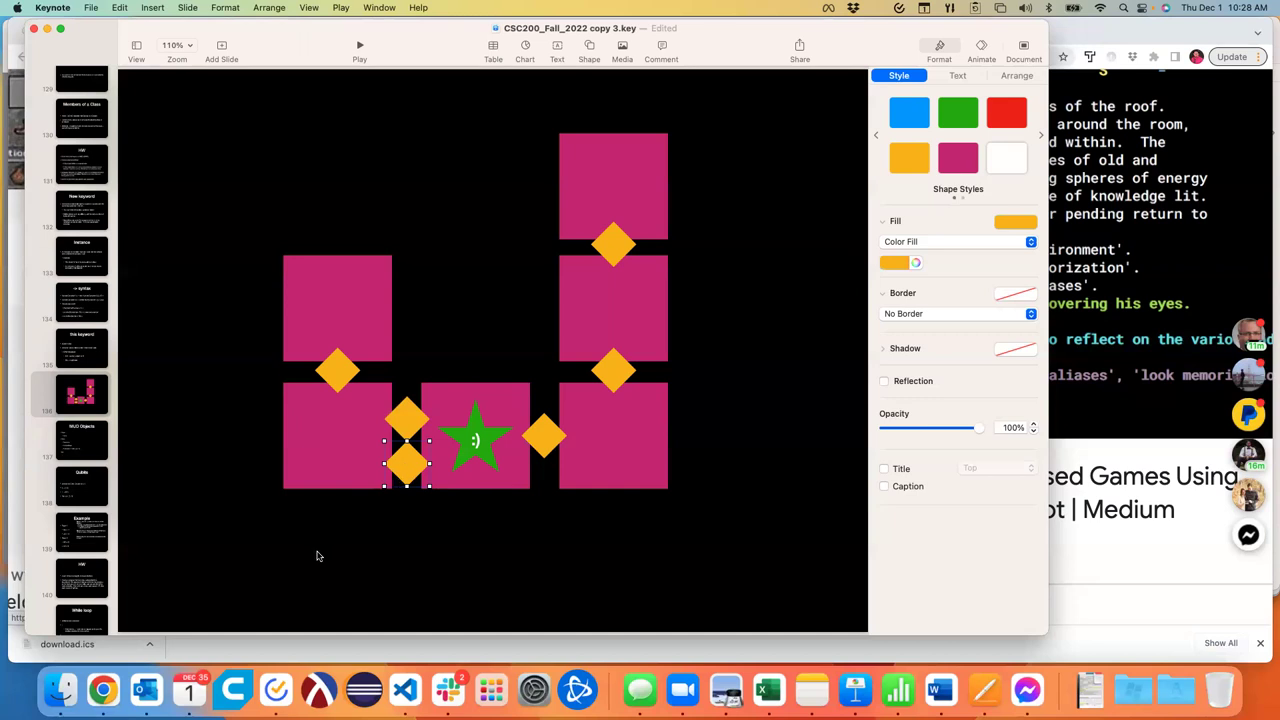
Replace the single exit between the two left-hand rooms with two diamonds side by side
{"action": "left_click", "coordinate": [336, 373]}
{"action": "left_click_drag", "start_coordinate": [335, 375], "coordinate": [309, 369]}
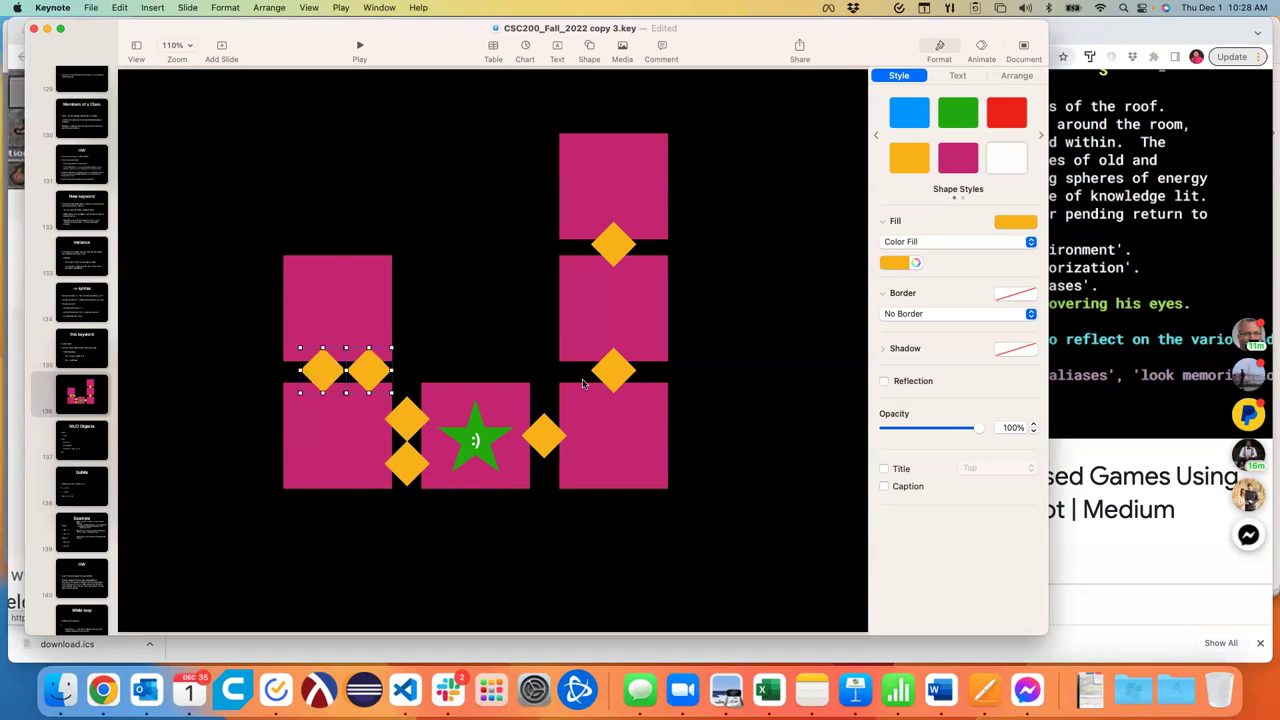
{"action": "left_click", "coordinate": [528, 352]}
Replace the exit between the player's room and the lower-right room with a copy of the vertically stacked diamond pair
{"action": "left_click", "coordinate": [406, 420]}
{"action": "left_click", "coordinate": [407, 466], "text": "shift"}
{"action": "left_click", "coordinate": [543, 436]}
{"action": "key", "text": "BackSpace"}
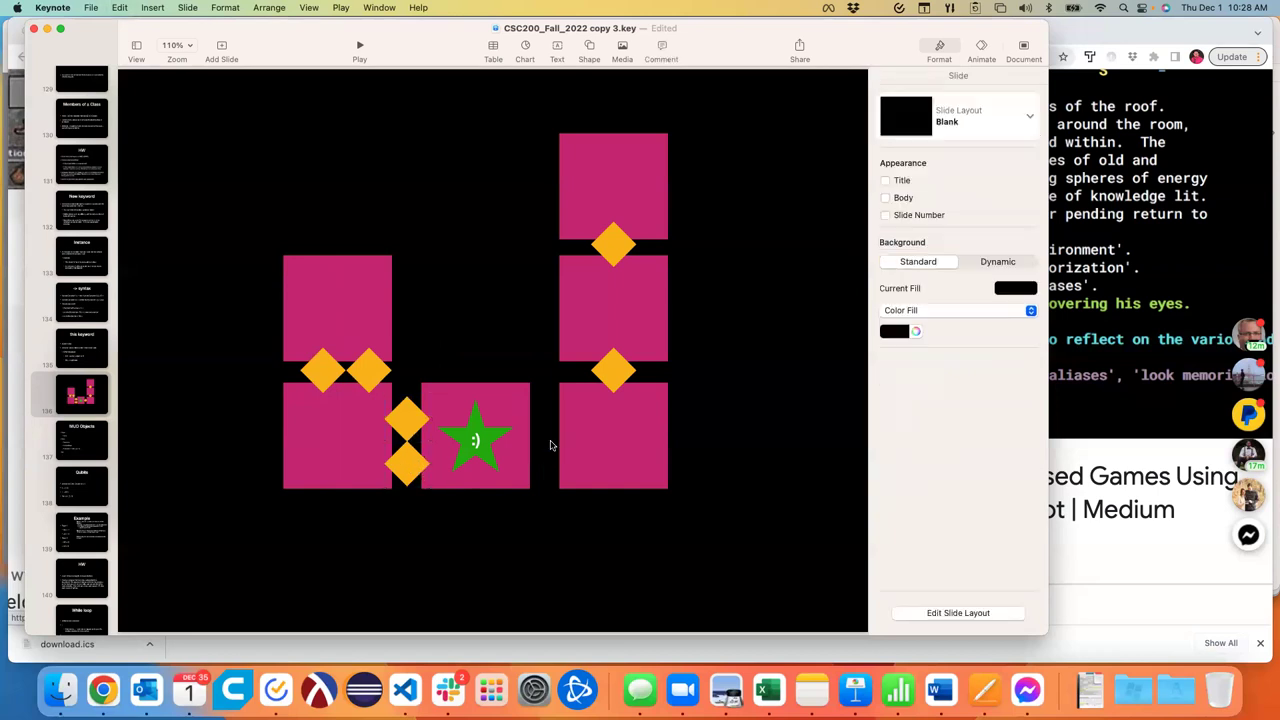
{"action": "key", "text": "super+v"}
{"action": "left_click_drag", "start_coordinate": [401, 415], "coordinate": [534, 406]}
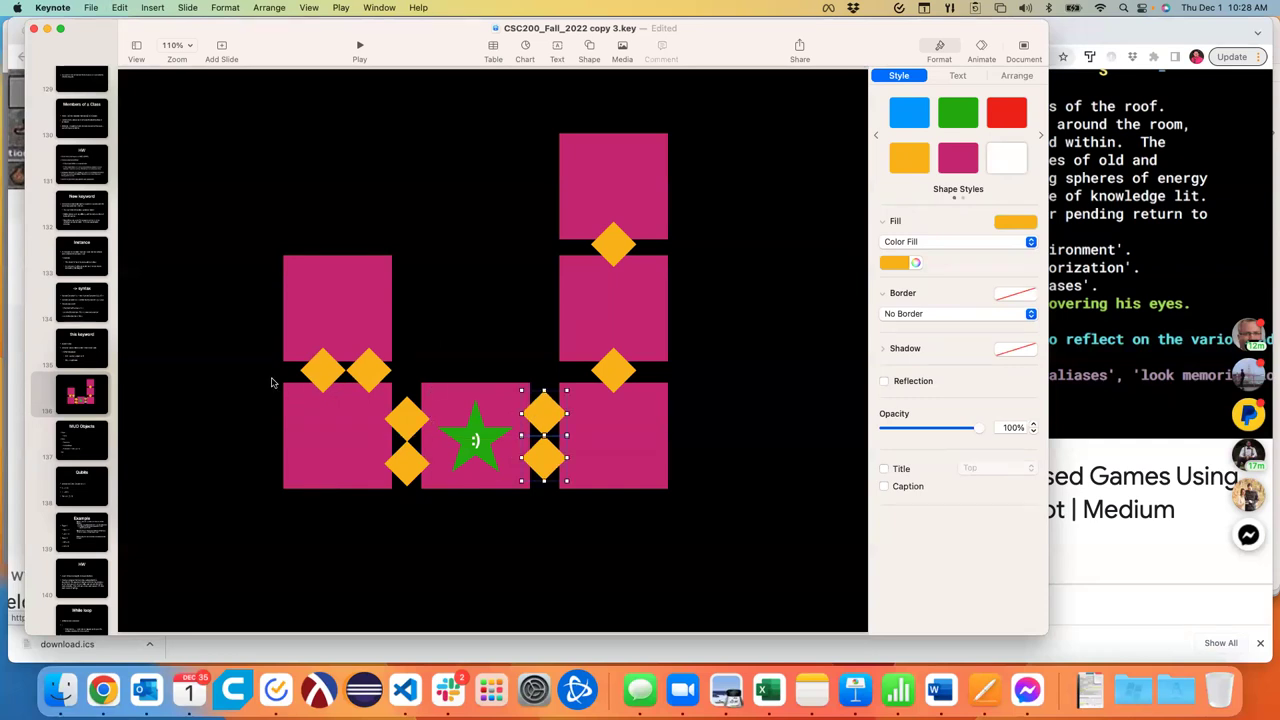
Replace the exit between the lower and middle right-hand rooms with a copy of the side-by-side diamond pair
{"action": "left_click", "coordinate": [306, 373]}
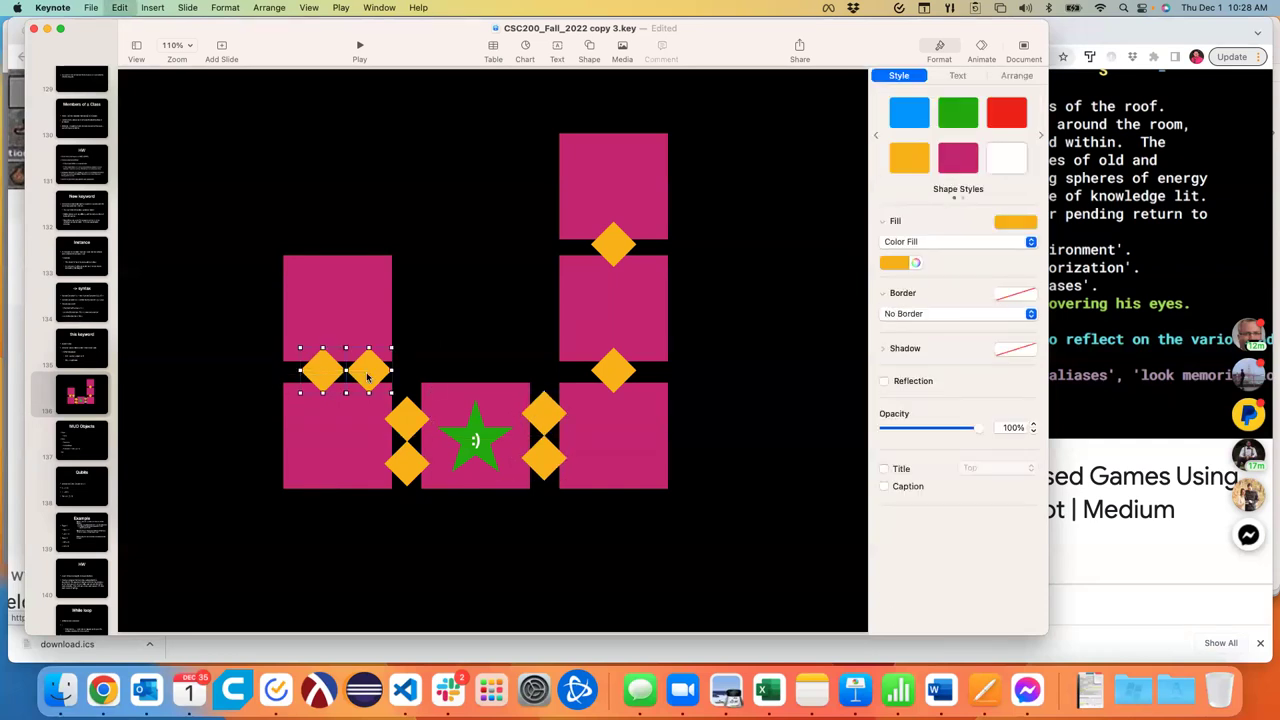
{"action": "left_click", "coordinate": [610, 369]}
{"action": "key", "text": "cmd+z"}
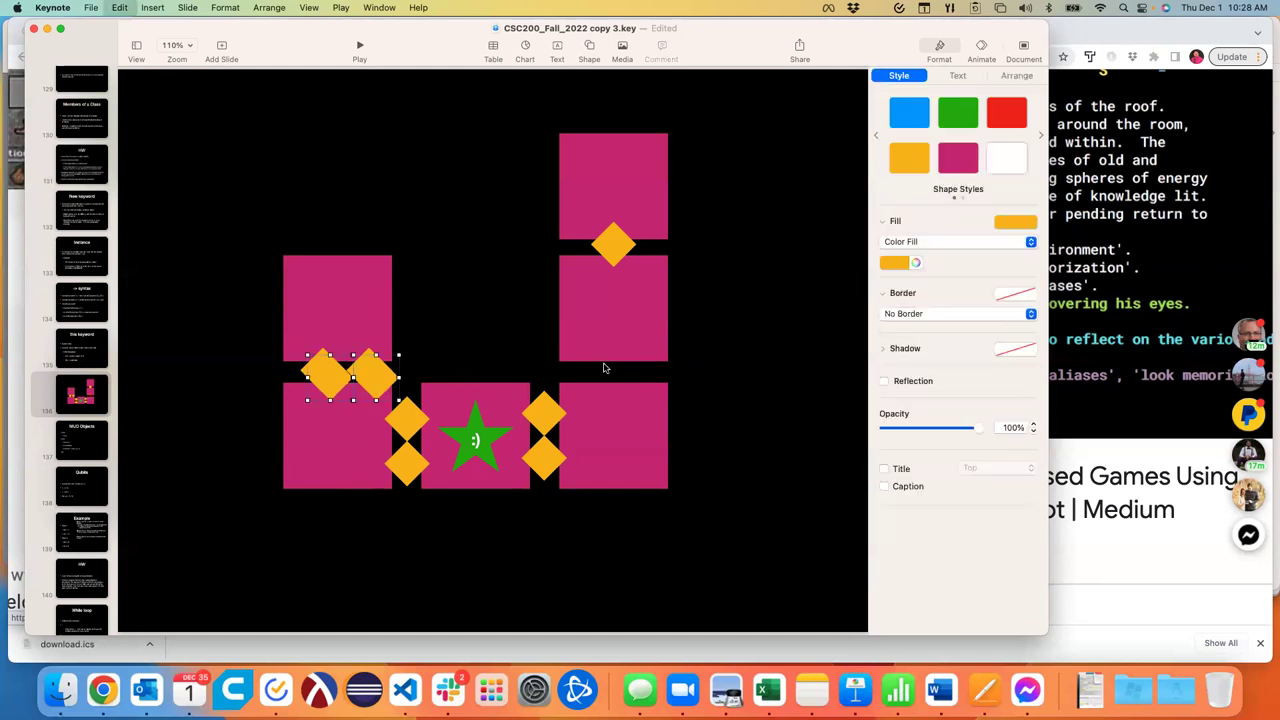
{"action": "left_click_drag", "start_coordinate": [380, 375], "coordinate": [640, 375]}
Replace the exit between the middle and upper right-hand rooms with another copy of the side-by-side diamond pair
{"action": "left_click", "coordinate": [613, 245]}
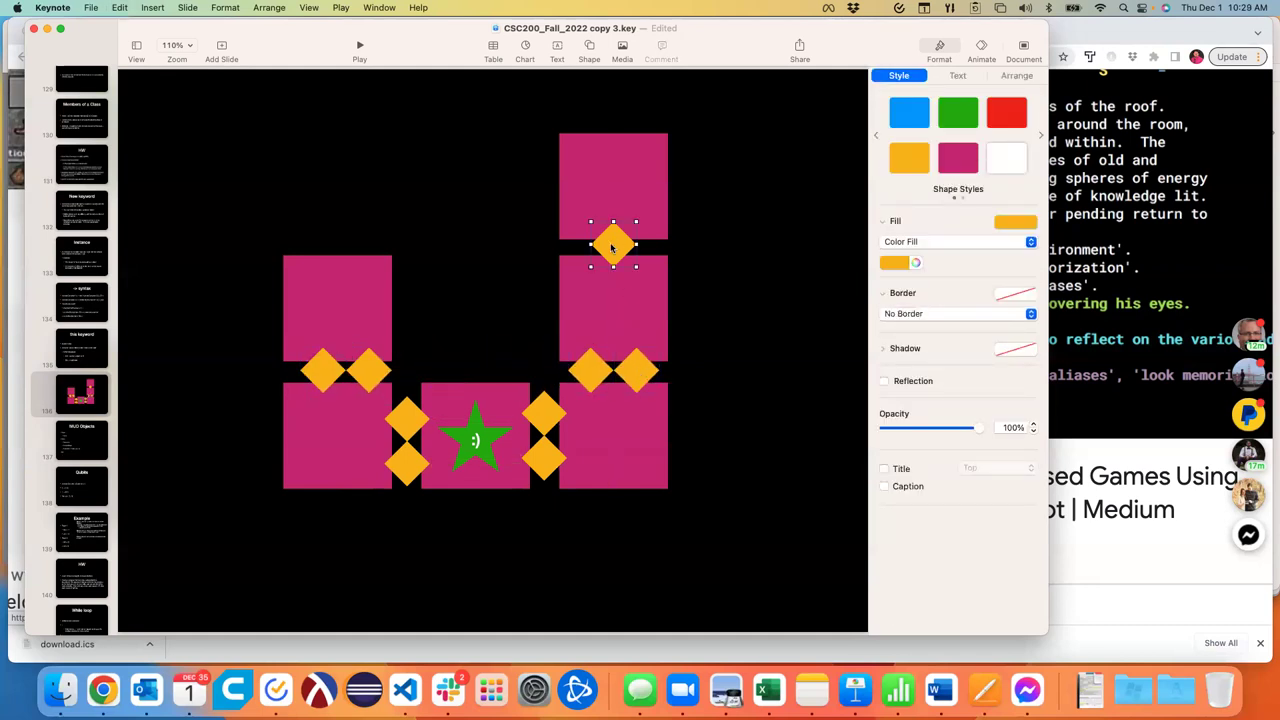
{"action": "key", "text": "Delete"}
{"action": "left_click_drag", "start_coordinate": [375, 392], "coordinate": [638, 259]}
{"action": "left_click", "coordinate": [739, 266]}
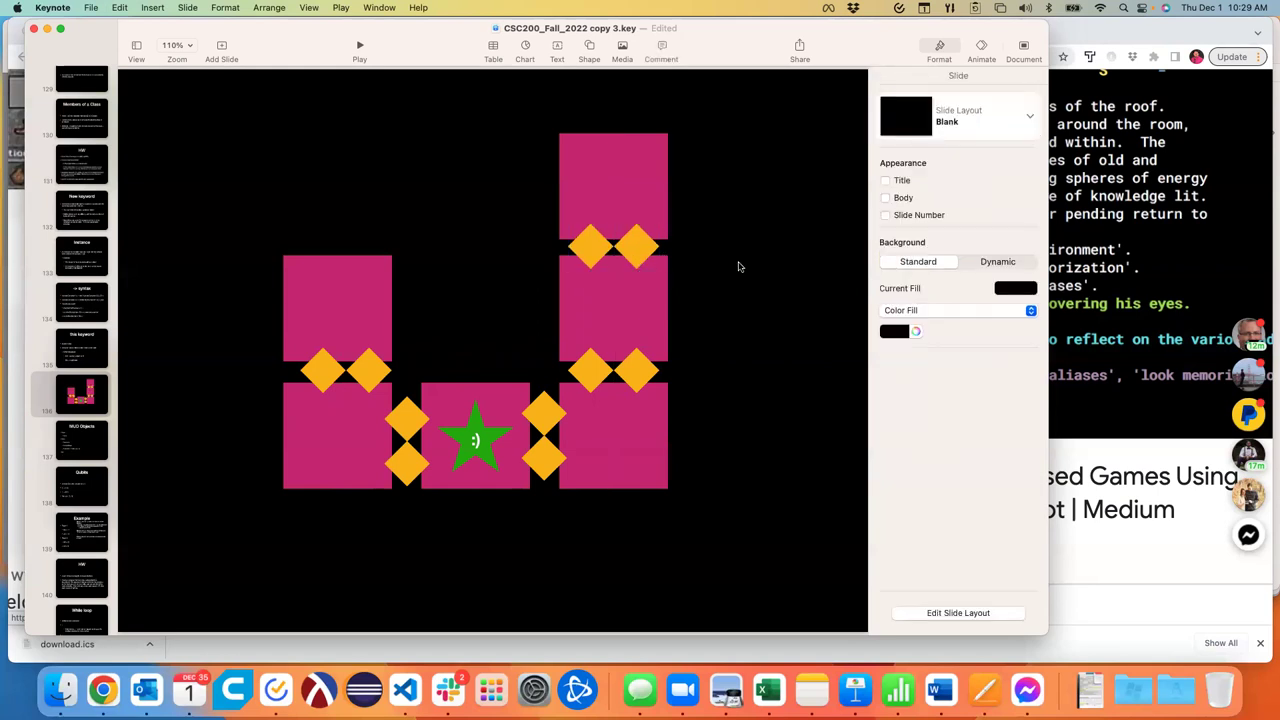
Add the sub-bullets "Source Room" and "Destination Room" under Exit on the MUD Objects slide
{"action": "left_click", "coordinate": [70, 455]}
{"action": "left_click", "coordinate": [228, 567]}
{"action": "left_click", "coordinate": [228, 567]}
{"action": "type", "text": "s"}
{"action": "key", "text": "BackSpace"}
{"action": "type", "text": "source Room"}
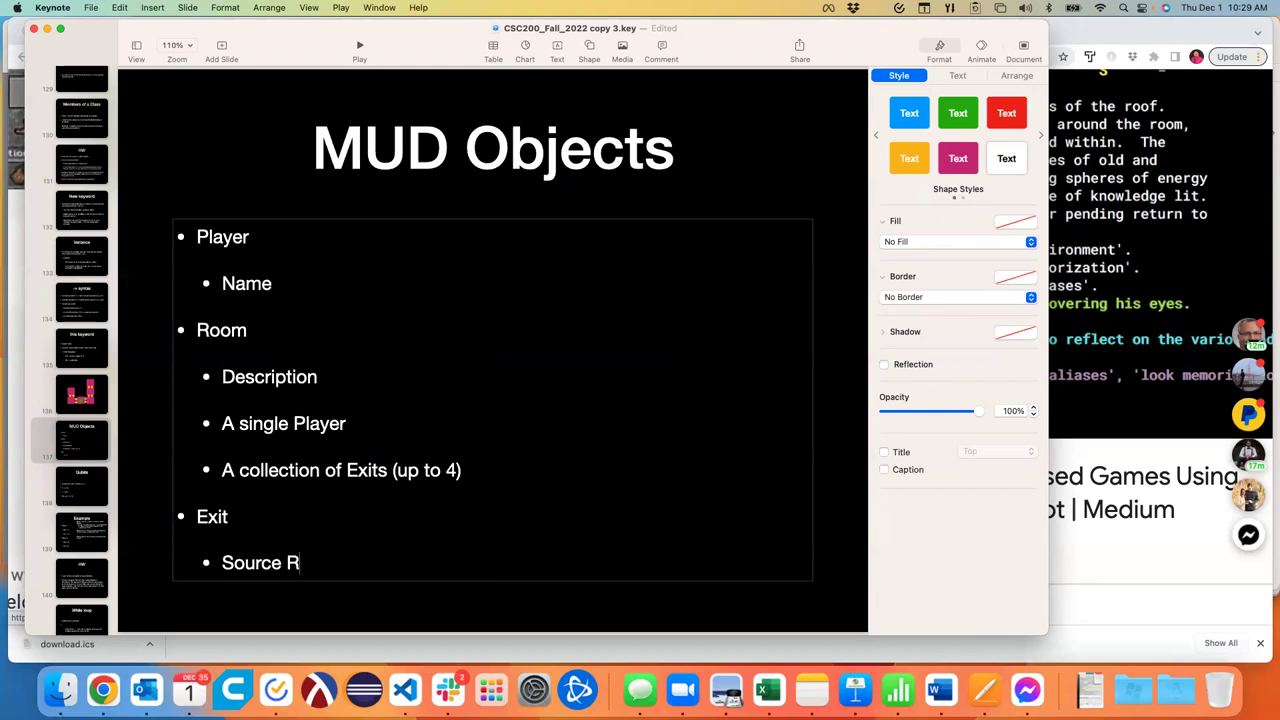
{"action": "key", "text": "Return"}
{"action": "type", "text": "Destination Room"}
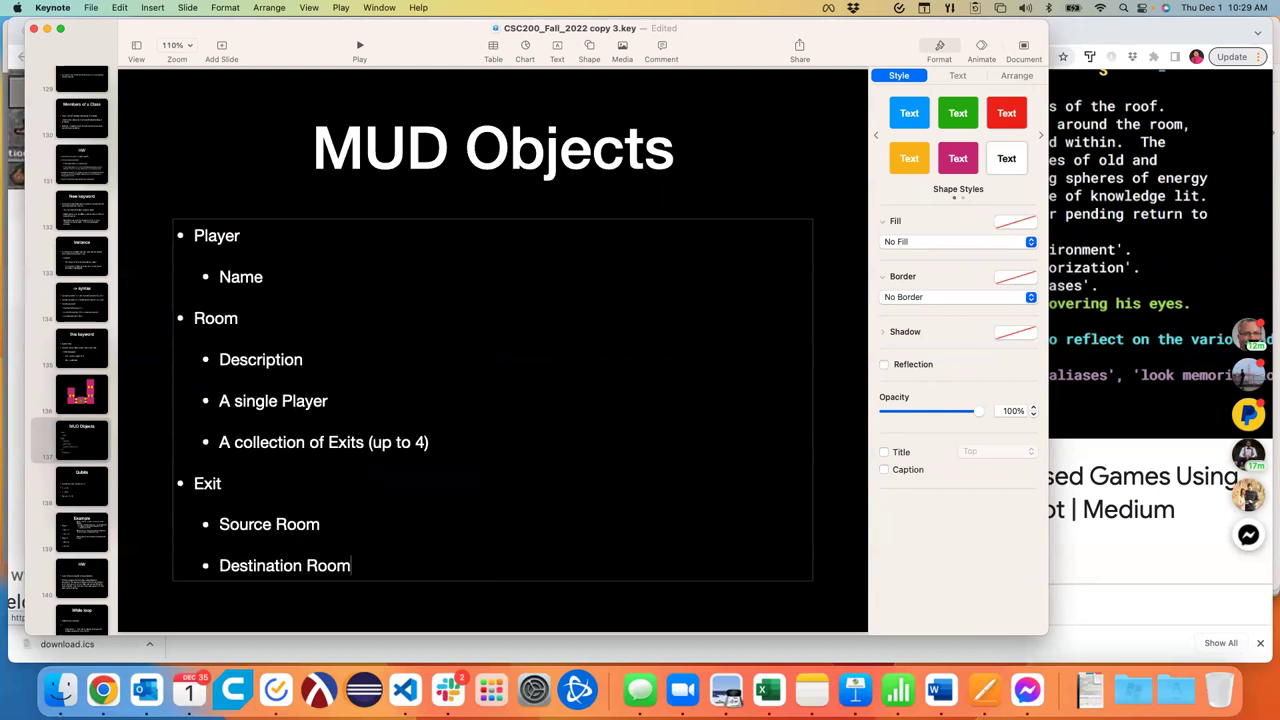
Add a third Exit sub-bullet "Direction" and save the presentation
{"action": "key", "text": "Return"}
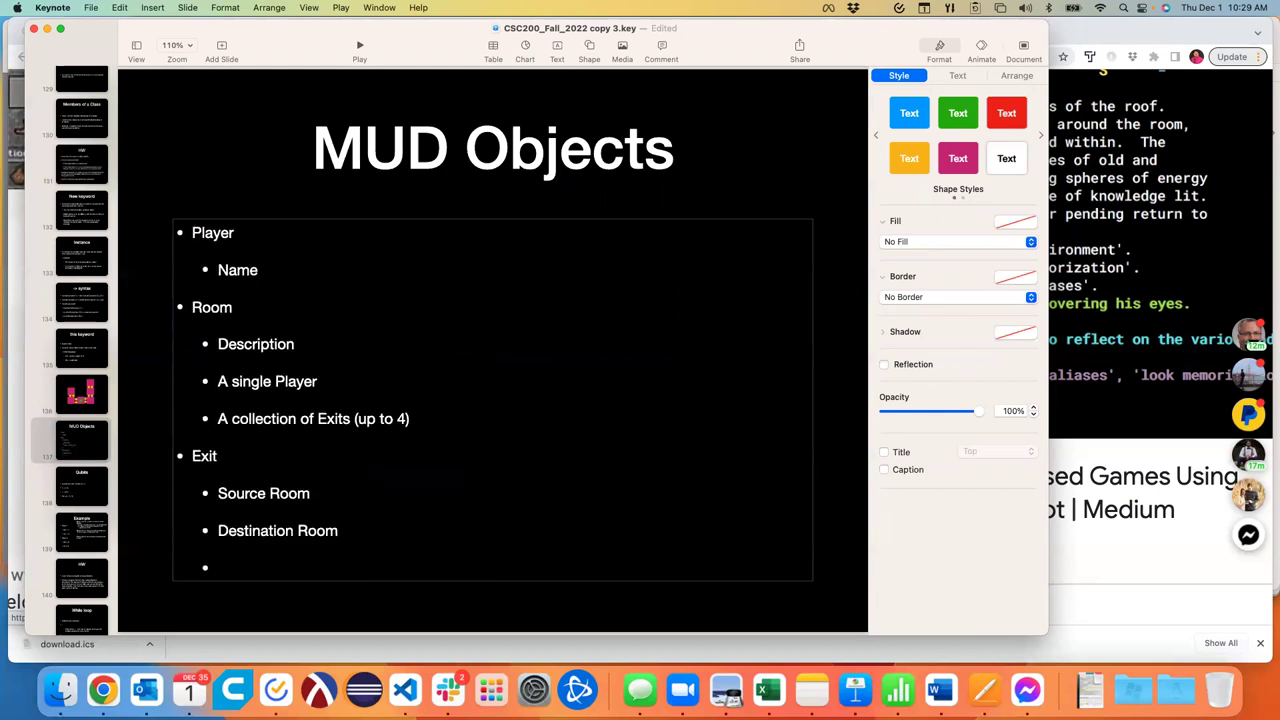
{"action": "type", "text": "direction"}
{"action": "left_click", "coordinate": [325, 574]}
{"action": "key", "text": "super+s"}
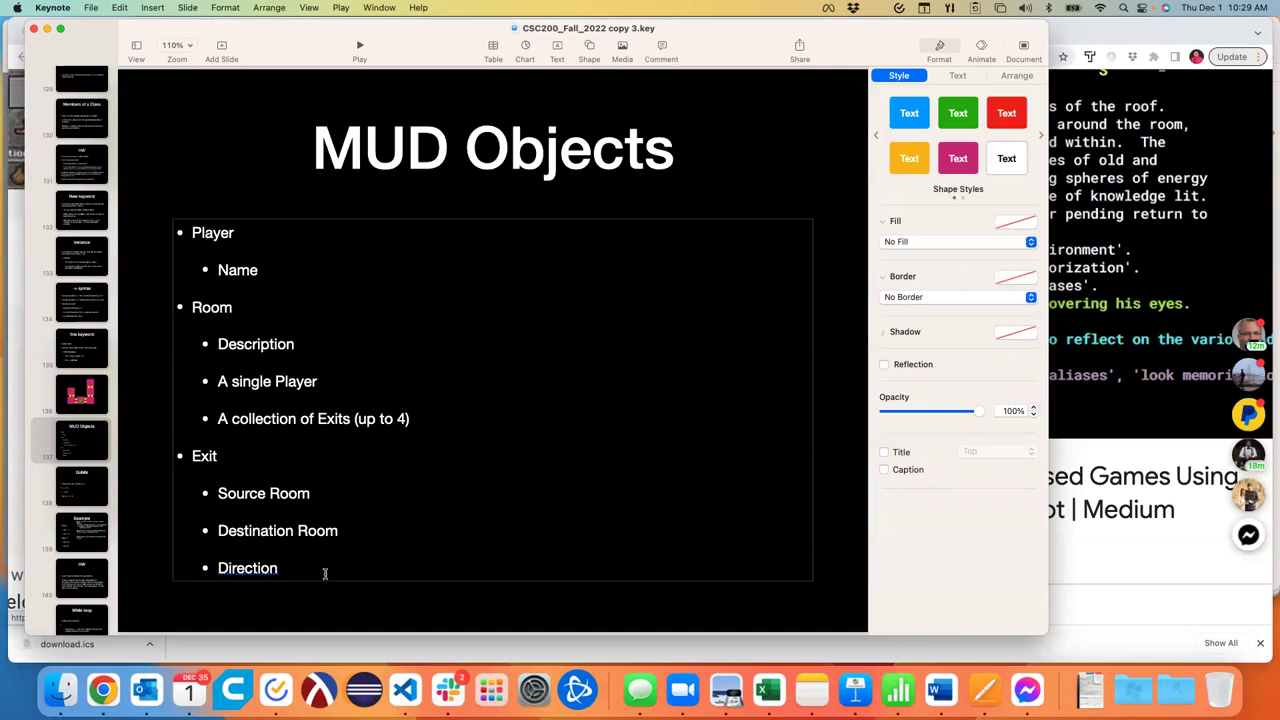
Add a square above the upper left-hand room on the room map slide and send it to the back
{"action": "left_click", "coordinate": [72, 400]}
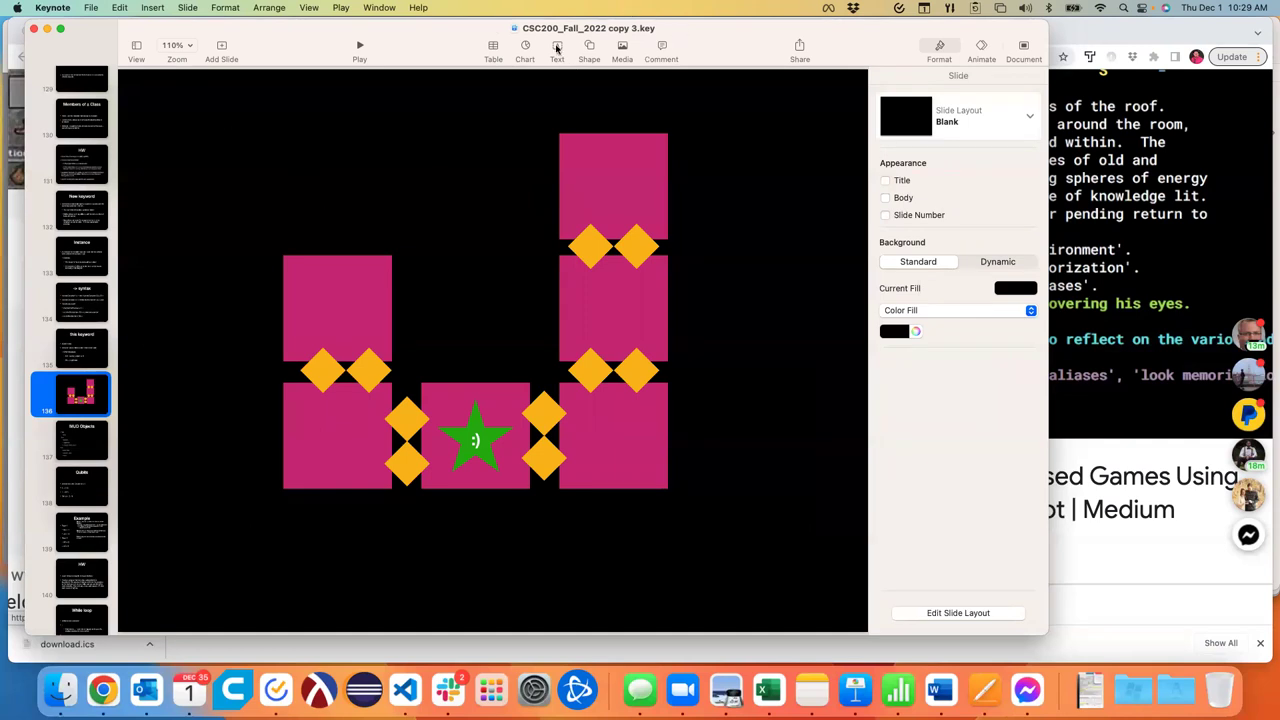
{"action": "left_click", "coordinate": [484, 150]}
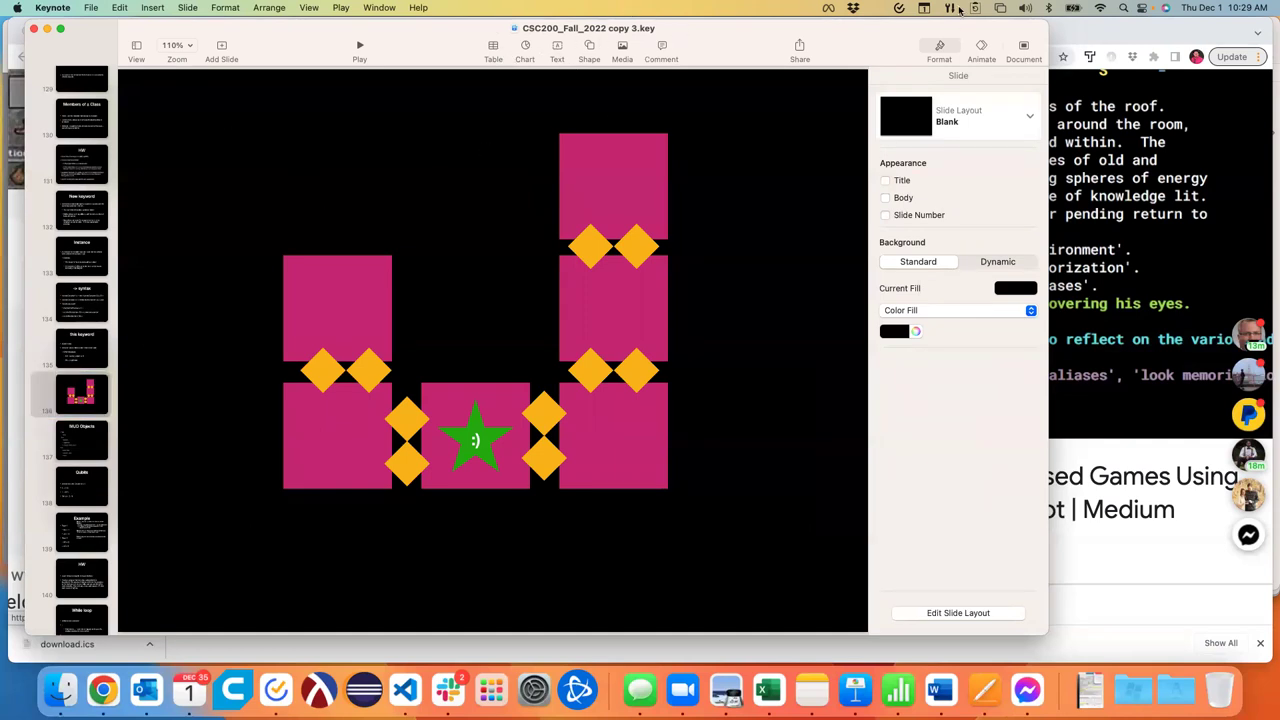
{"action": "left_click", "coordinate": [589, 50]}
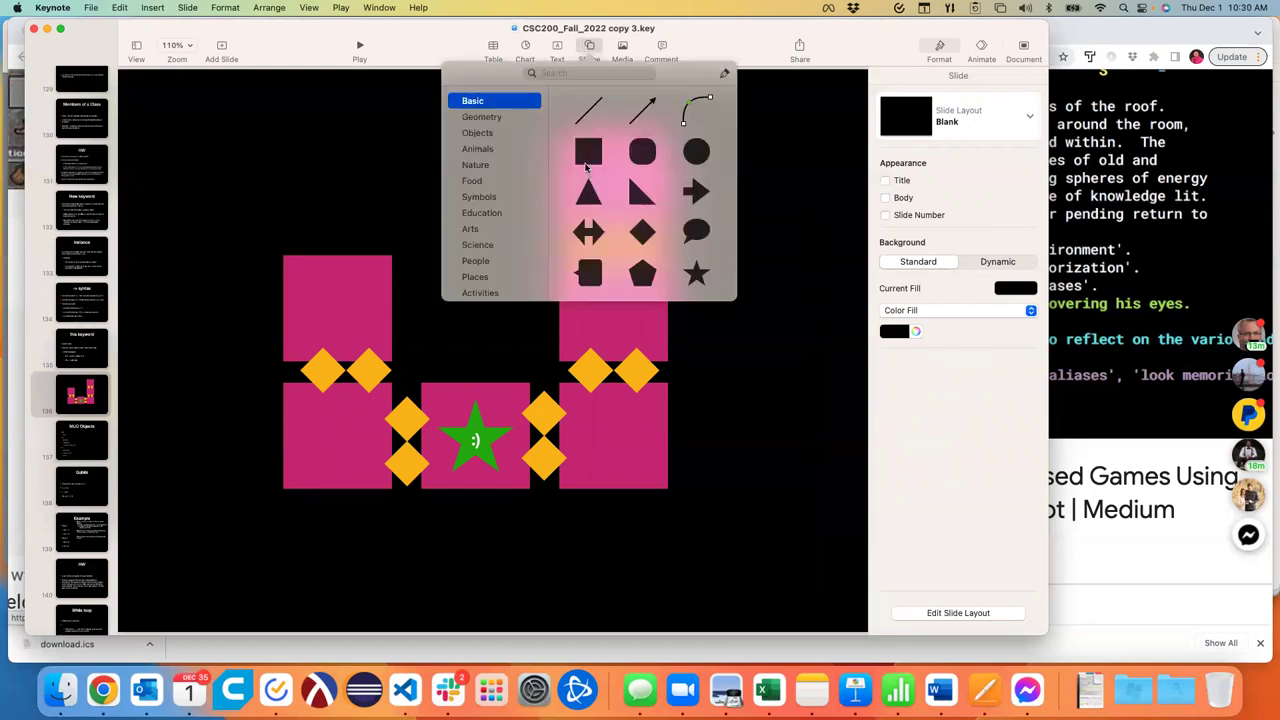
{"action": "left_click", "coordinate": [588, 160]}
{"action": "left_click_drag", "start_coordinate": [491, 336], "coordinate": [239, 172]}
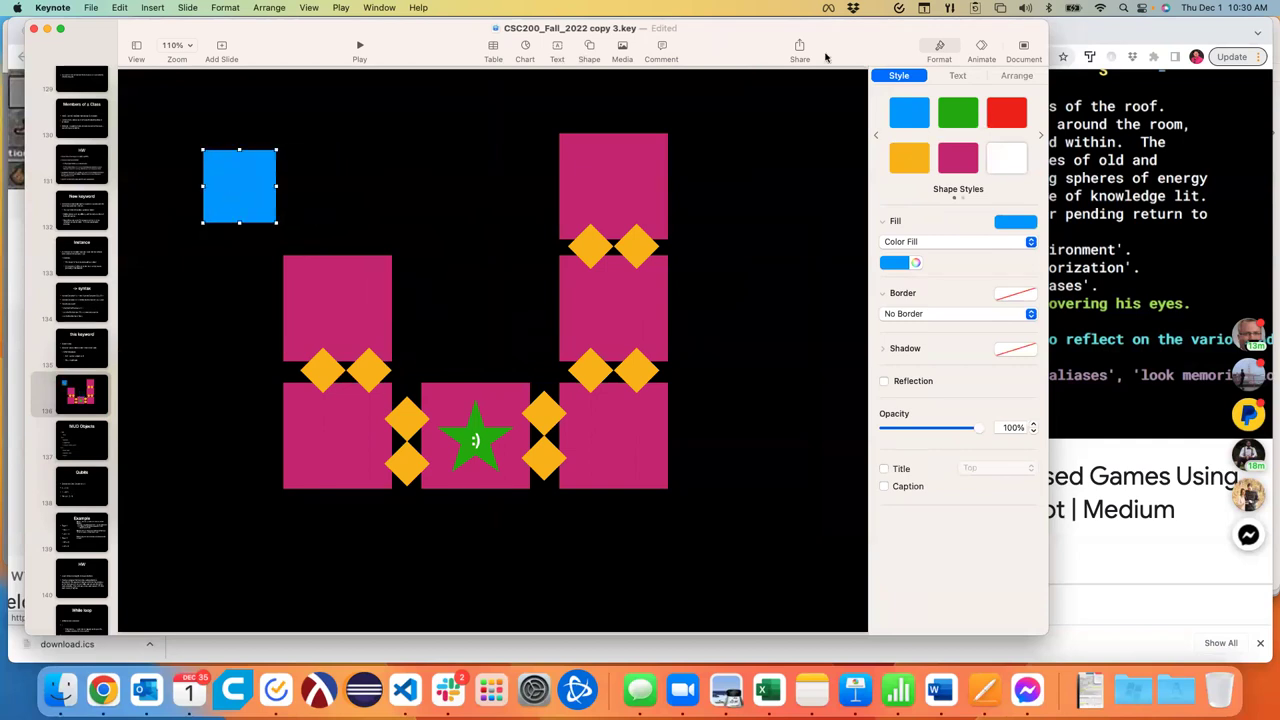
{"action": "left_click", "coordinate": [1018, 77]}
{"action": "left_click", "coordinate": [895, 112]}
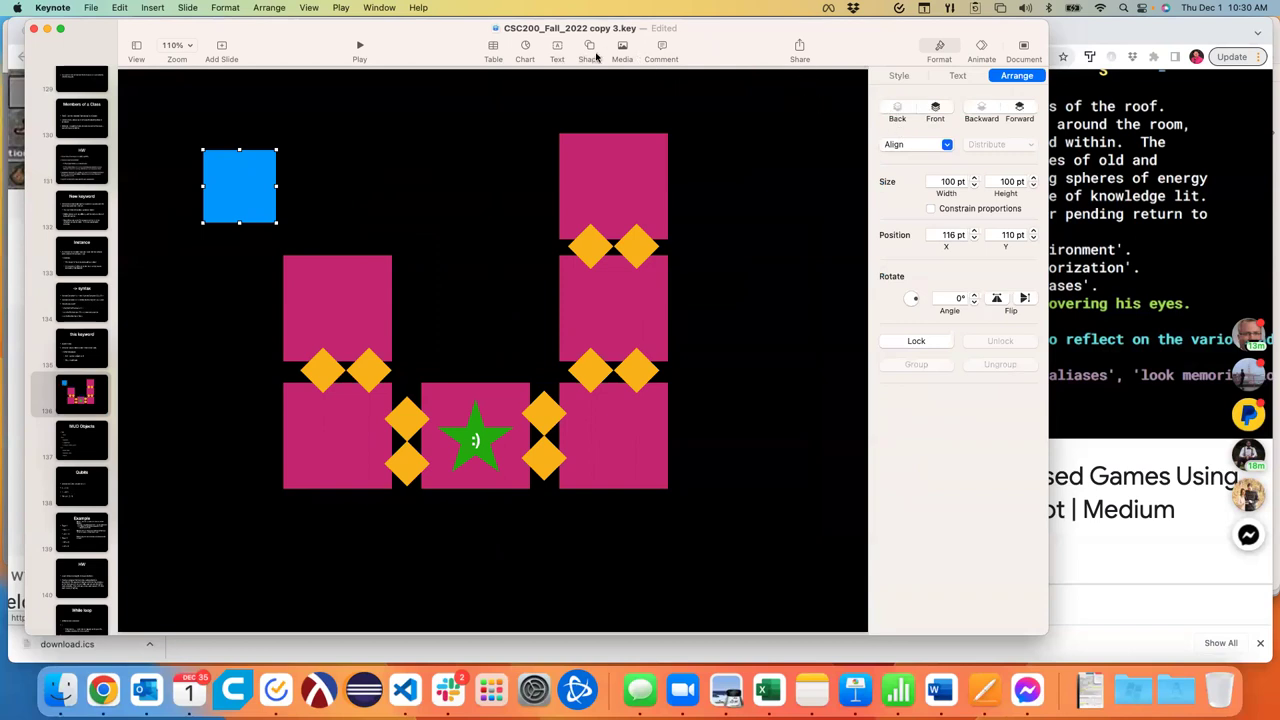
Apply the white shape style to the new square
{"action": "left_click", "coordinate": [981, 50]}
{"action": "left_click", "coordinate": [943, 47]}
{"action": "left_click", "coordinate": [896, 77]}
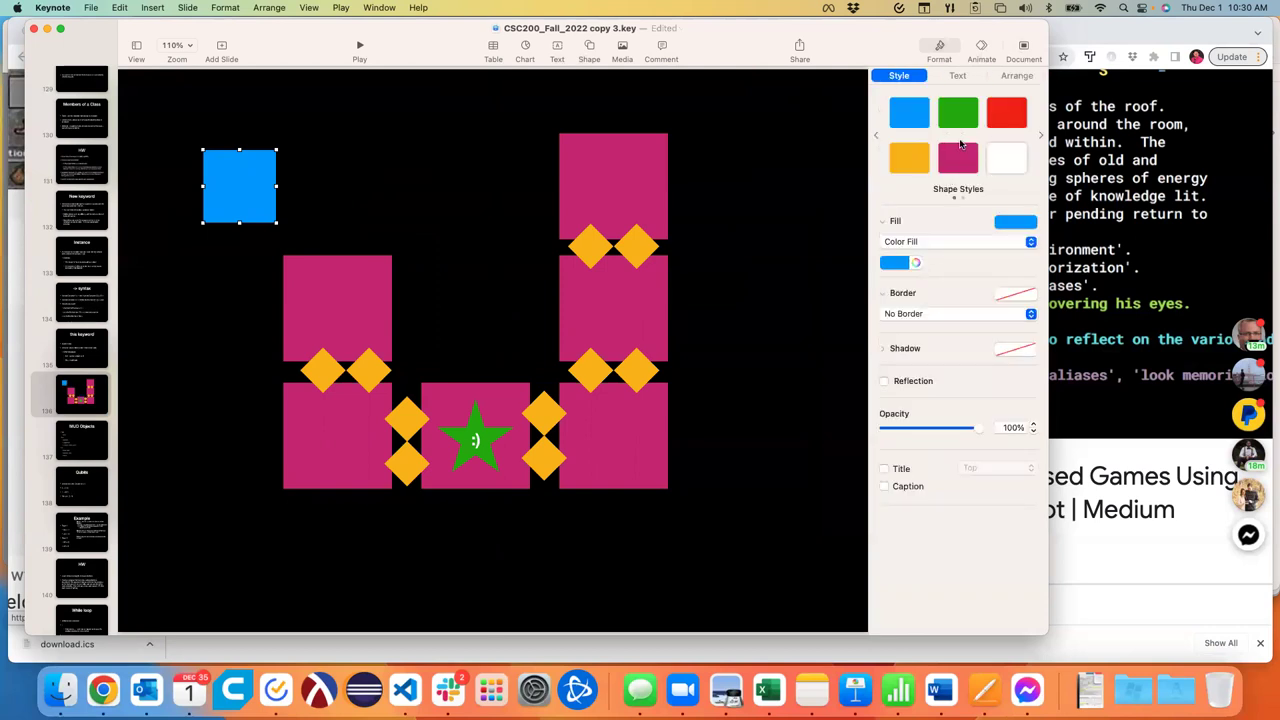
{"action": "left_click", "coordinate": [1002, 153]}
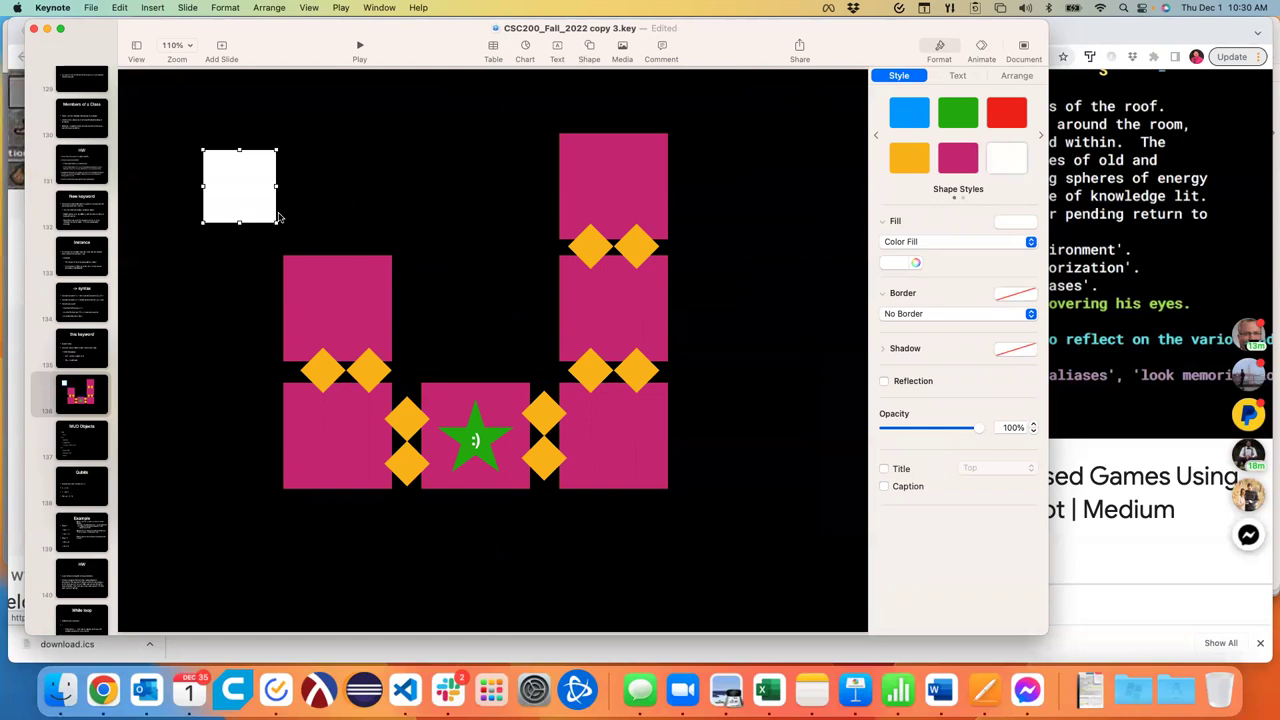
Enlarge the white square into a backdrop behind the whole room map, with margins around all rooms
{"action": "left_click_drag", "start_coordinate": [275, 221], "coordinate": [797, 603]}
{"action": "left_click_drag", "start_coordinate": [706, 440], "coordinate": [705, 390]}
{"action": "left_click", "coordinate": [804, 364]}
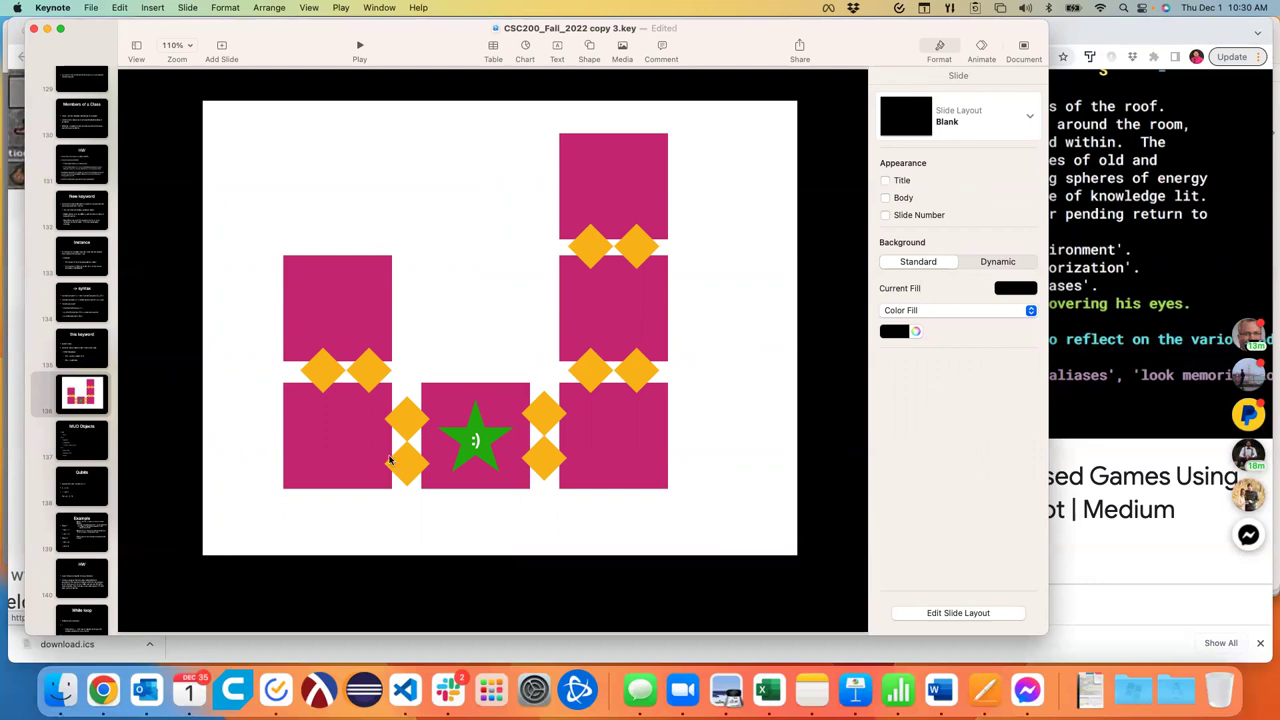
Move the green player star out of the bottom middle room onto the white backdrop below the rooms
{"action": "left_click", "coordinate": [447, 393]}
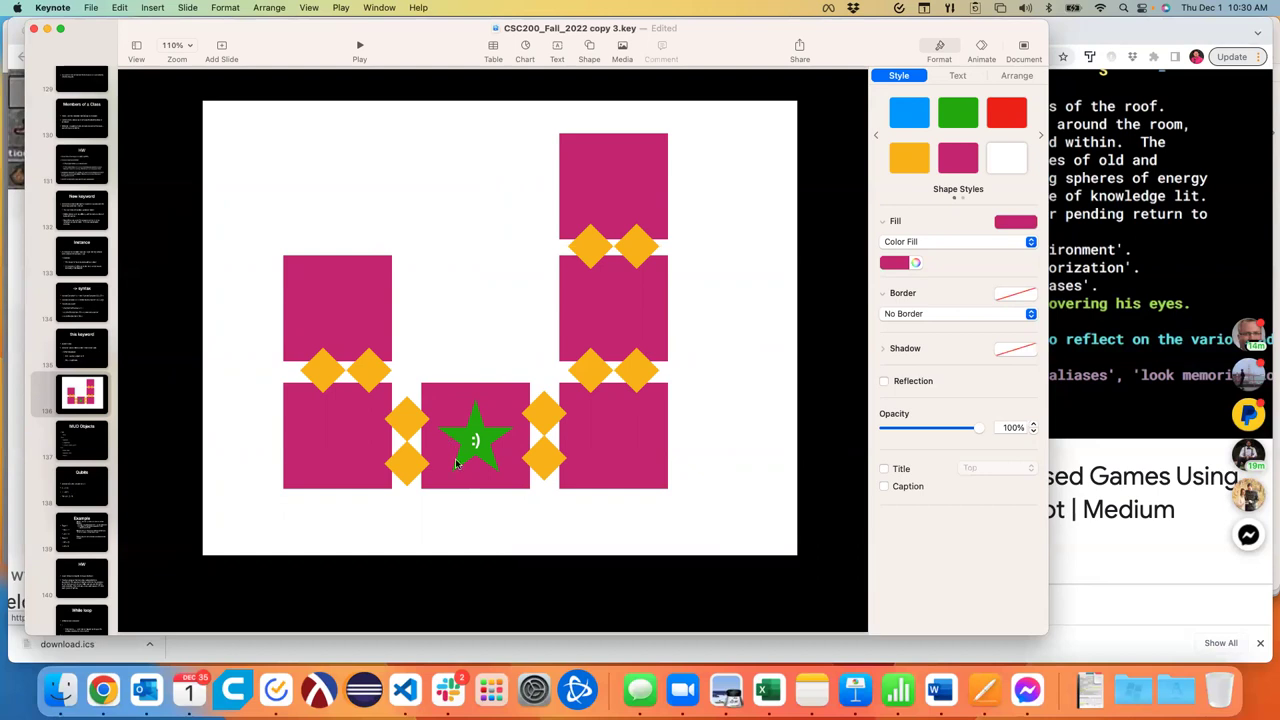
{"action": "left_click", "coordinate": [488, 452]}
{"action": "left_click_drag", "start_coordinate": [488, 452], "coordinate": [585, 530]}
{"action": "left_click", "coordinate": [489, 459]}
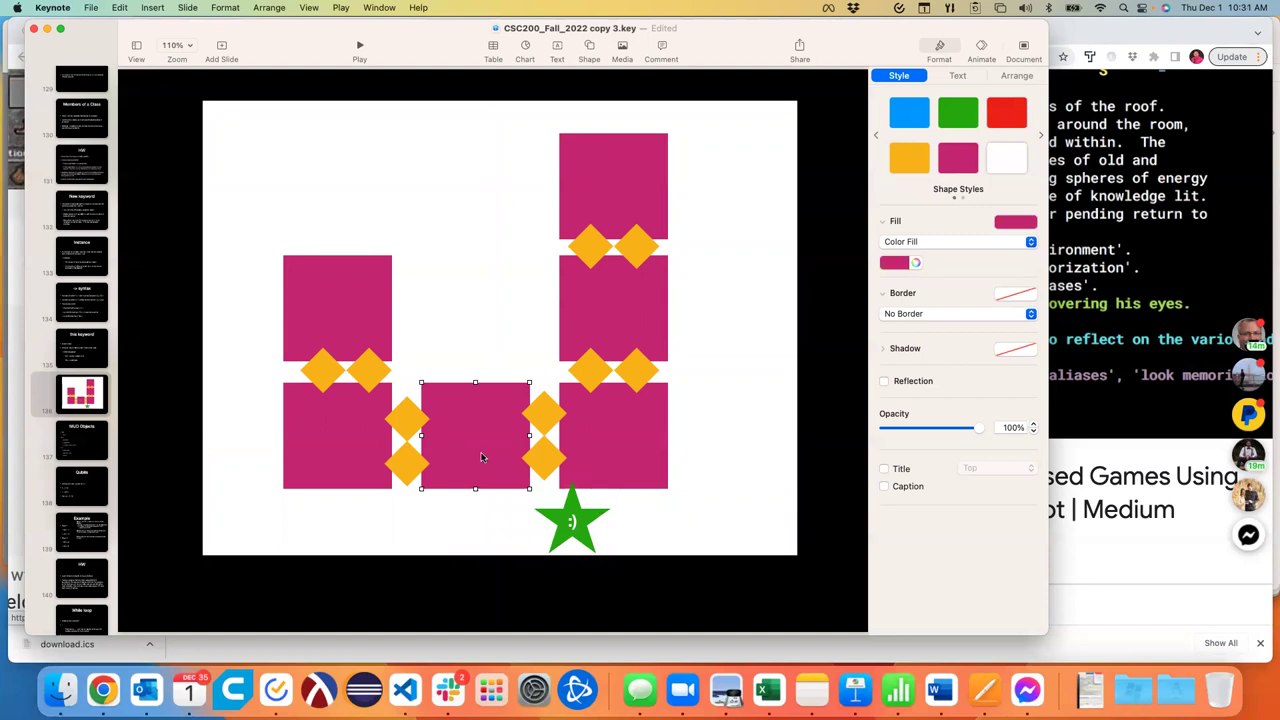
Go through the individual rooms, then return the green player star to the bottom middle room
{"action": "left_click", "coordinate": [358, 442]}
{"action": "left_click", "coordinate": [581, 422]}
{"action": "left_click", "coordinate": [358, 425]}
{"action": "left_click", "coordinate": [348, 323]}
{"action": "left_click", "coordinate": [604, 446]}
{"action": "left_click", "coordinate": [491, 423]}
{"action": "left_click", "coordinate": [647, 293]}
{"action": "left_click", "coordinate": [476, 452]}
{"action": "left_click_drag", "start_coordinate": [558, 518], "coordinate": [462, 441]}
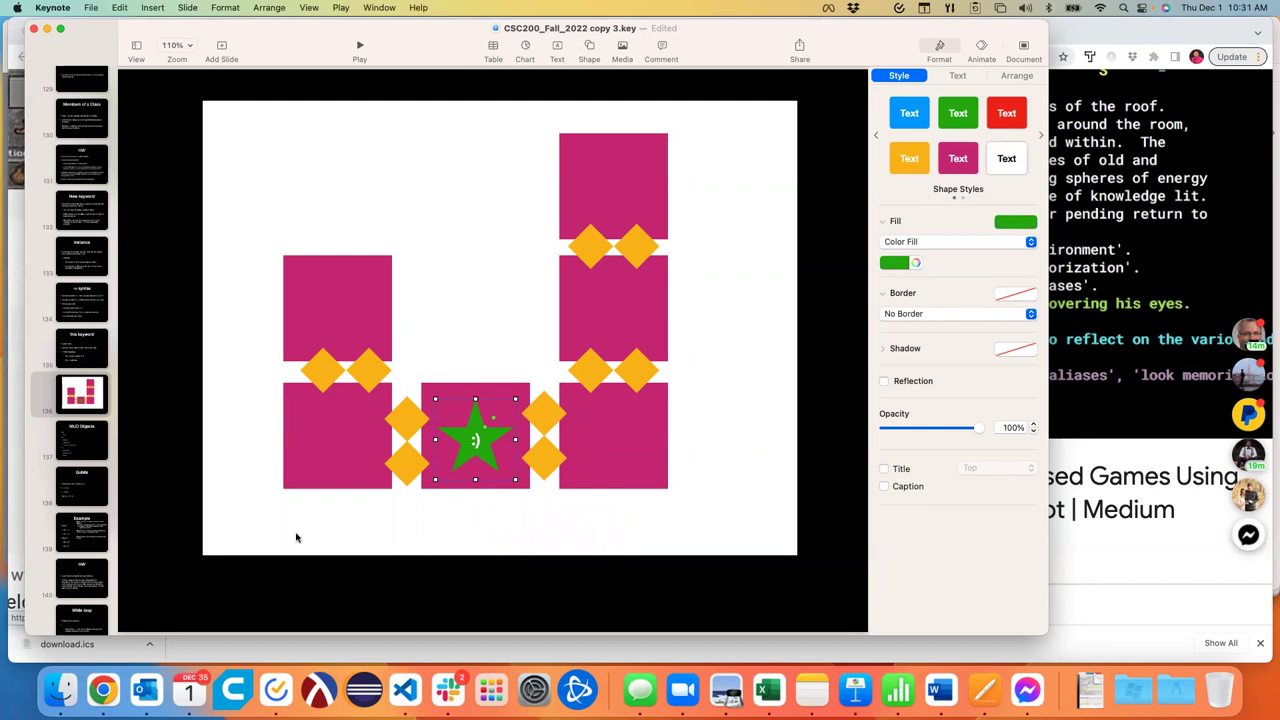
Start a new top-level bullet after "Direction" on the MUD Objects slide
{"action": "left_click", "coordinate": [88, 428]}
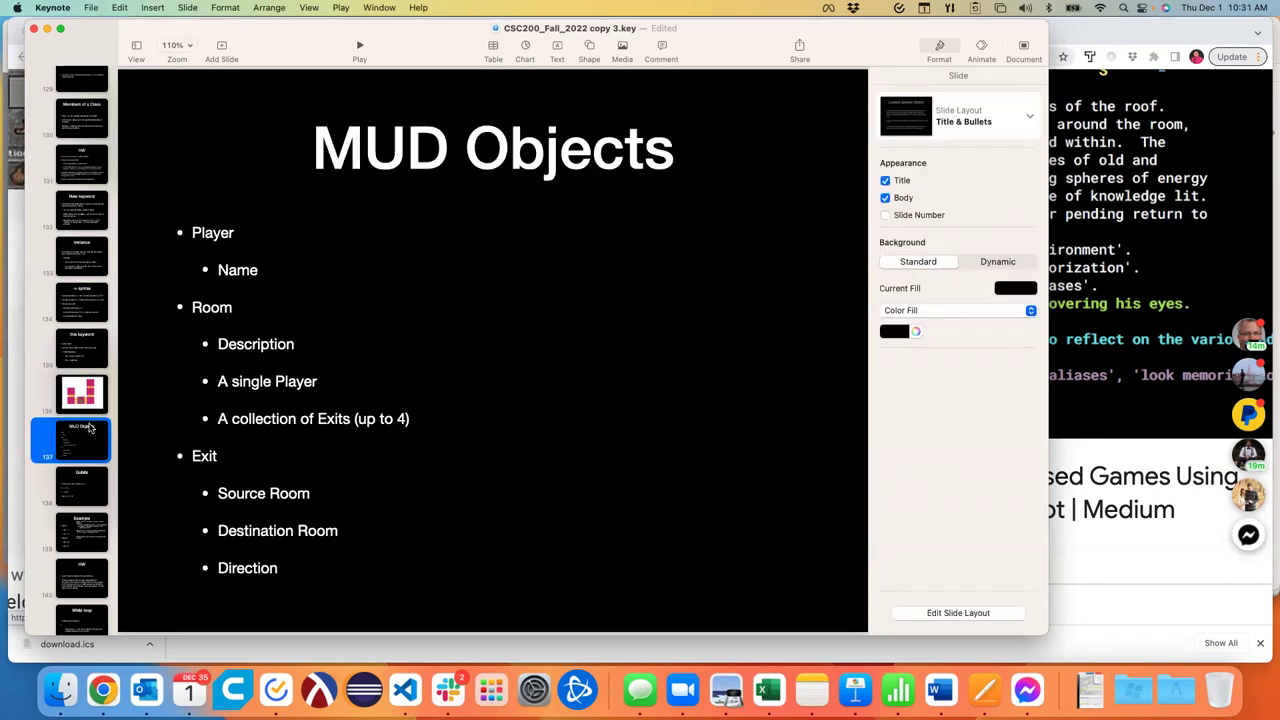
{"action": "double_click", "coordinate": [320, 570]}
{"action": "left_click", "coordinate": [339, 569]}
{"action": "key", "text": "Return"}
{"action": "key", "text": "shift+Tab"}
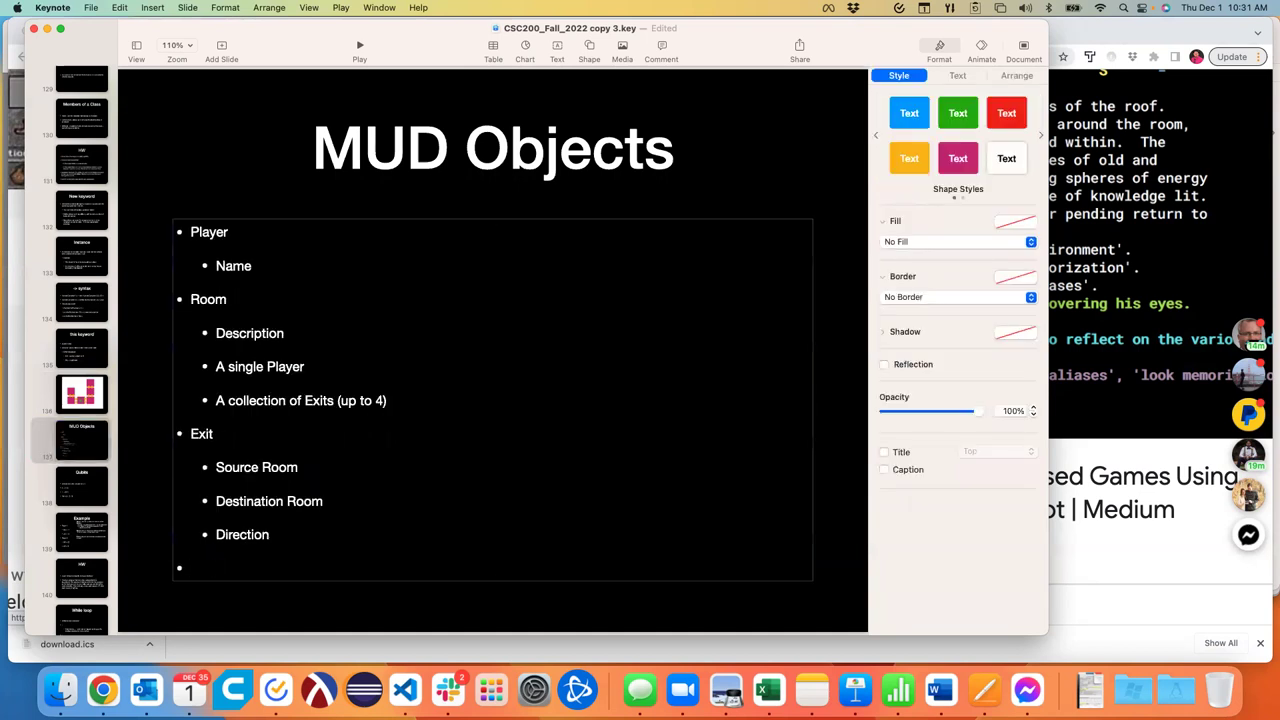